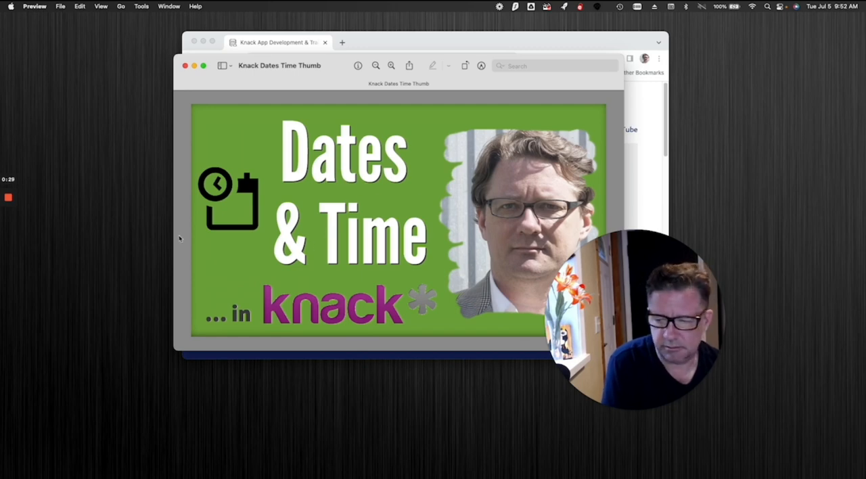
Close the Knack Builders website window and the Dates & Time thumbnail image window.
{"action": "mouse_move", "coordinate": [7, 195]}
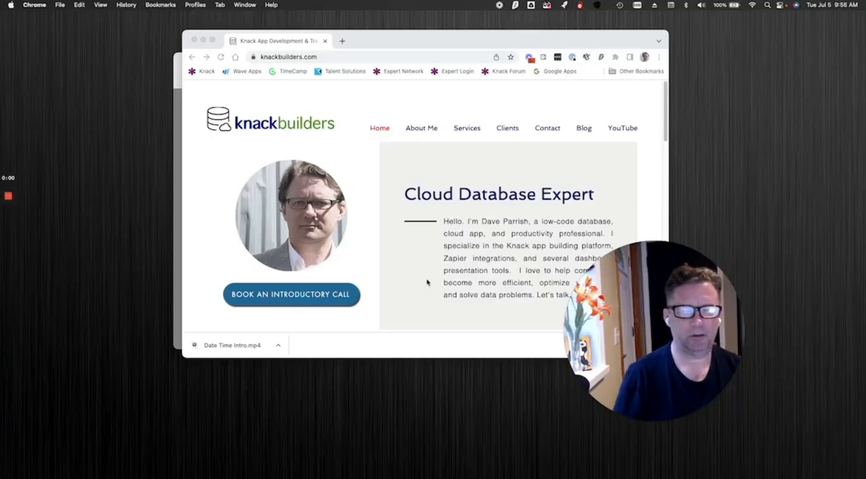
{"action": "left_click", "coordinate": [195, 40]}
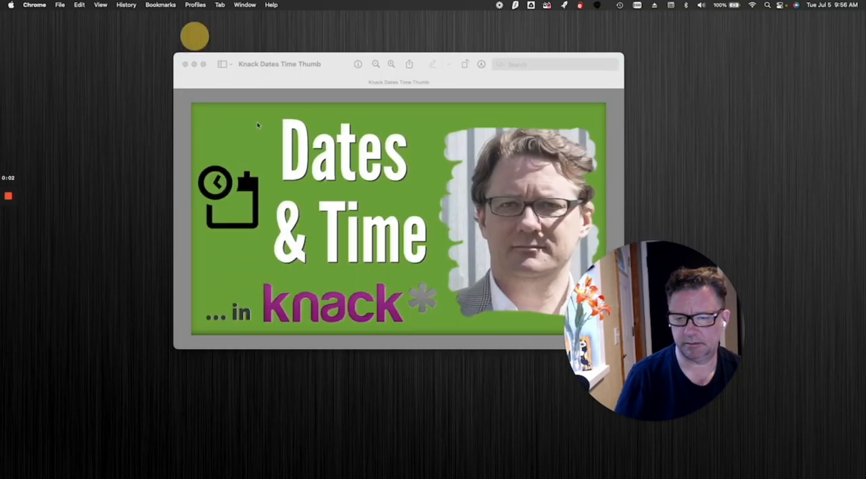
{"action": "left_click", "coordinate": [185, 64]}
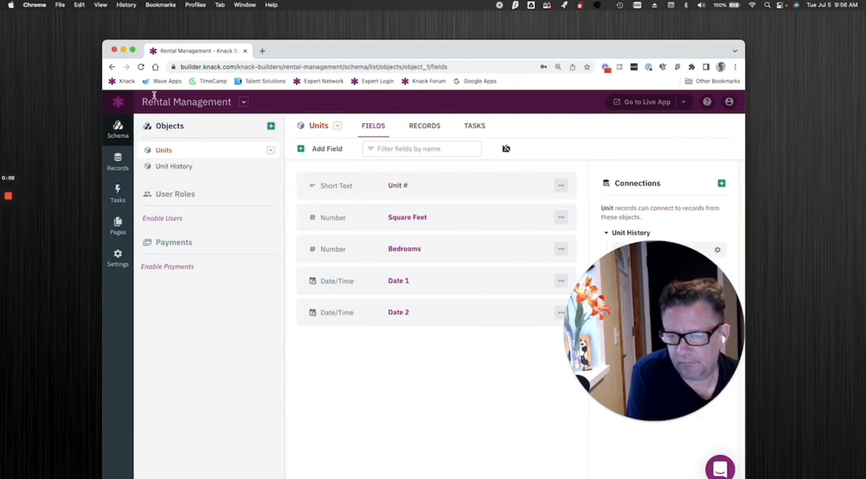
Open the Rental Management app settings and review the timezone and daylight saving options.
{"action": "left_click", "coordinate": [243, 104]}
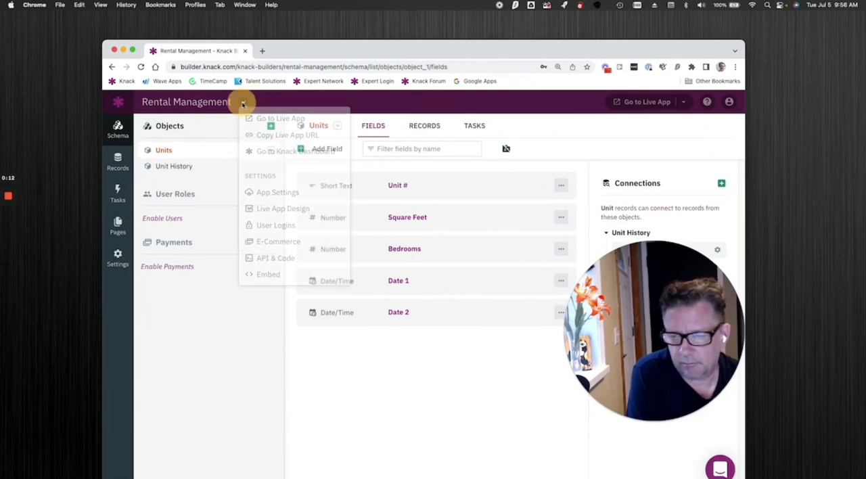
{"action": "left_click", "coordinate": [270, 191]}
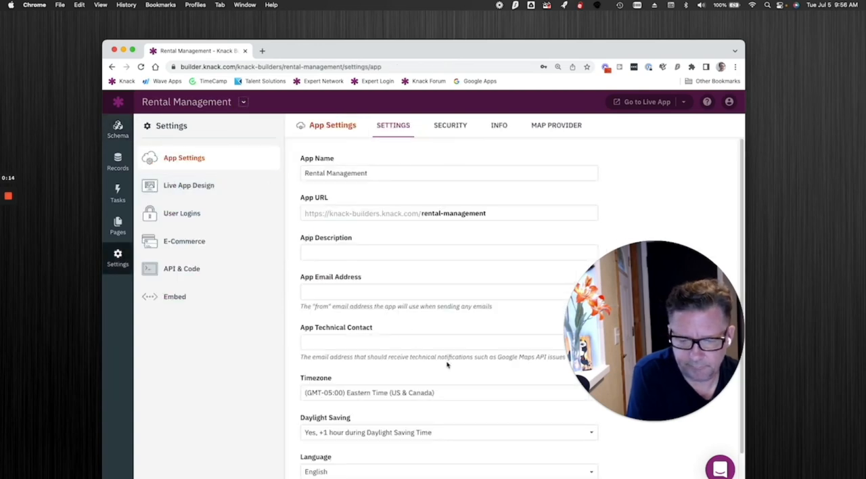
{"action": "scroll", "coordinate": [386, 356], "scroll_direction": "down", "scroll_amount": 1}
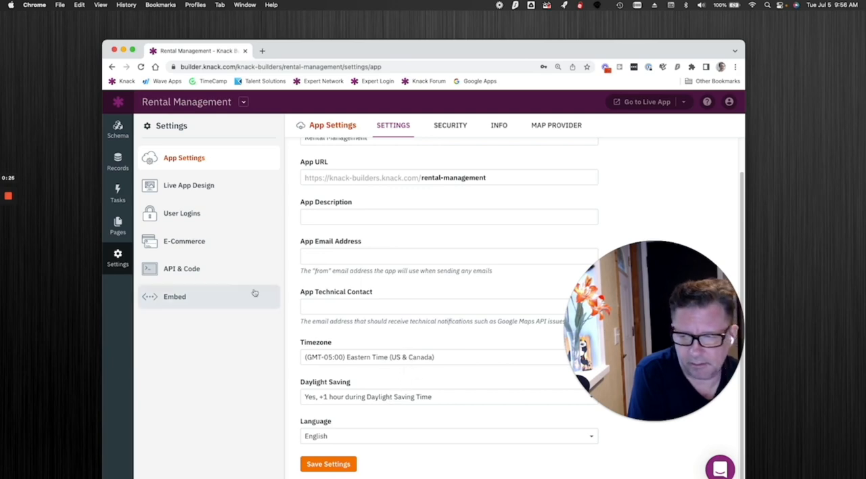
Review the date format and default date options of the Units object's Date 1 field, and open the Units records.
{"action": "left_click", "coordinate": [118, 128]}
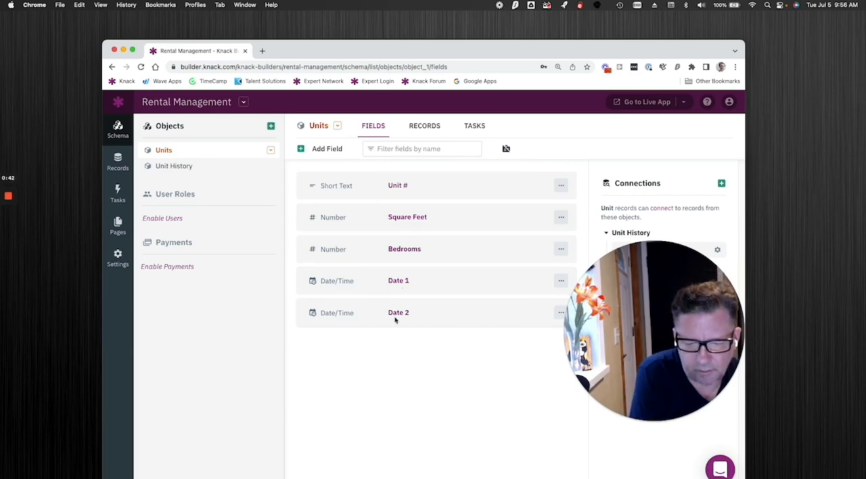
{"action": "left_click", "coordinate": [426, 287]}
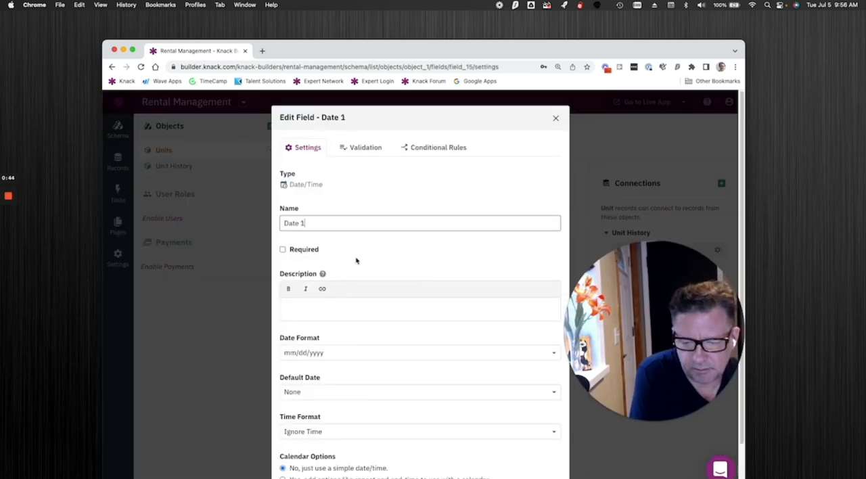
{"action": "scroll", "coordinate": [356, 258], "scroll_direction": "down", "scroll_amount": 2}
{"action": "left_click", "coordinate": [331, 296]}
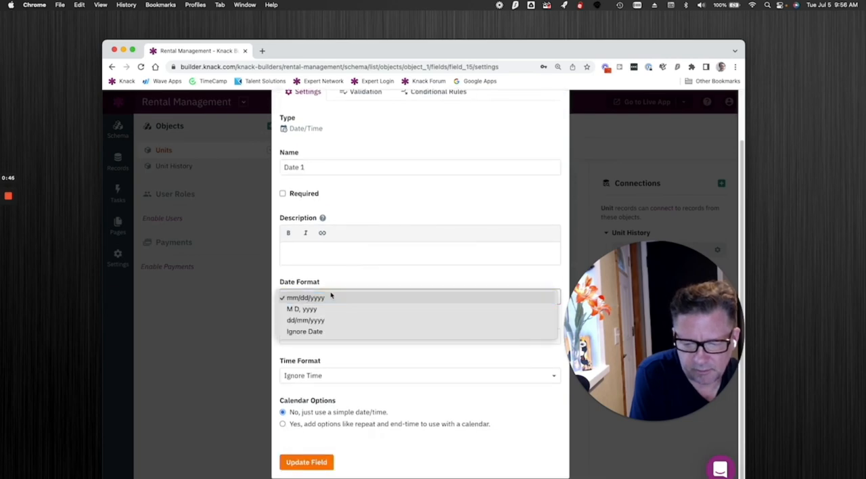
{"action": "left_click", "coordinate": [331, 297]}
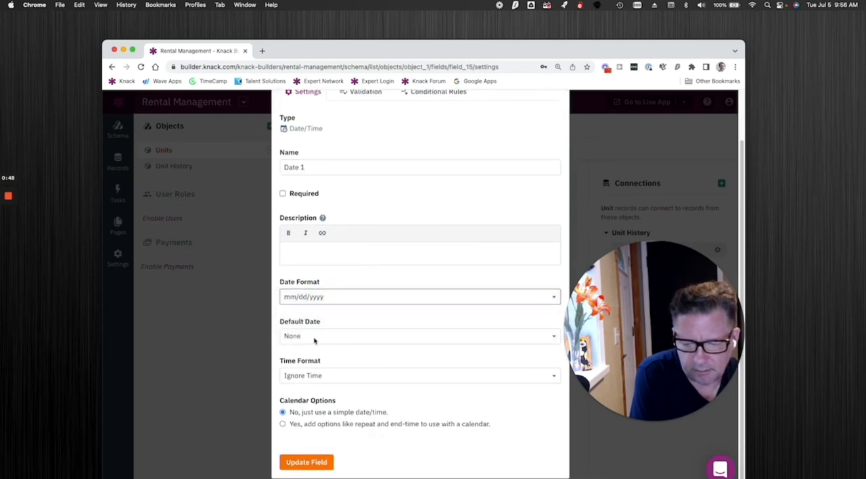
{"action": "left_click", "coordinate": [314, 338]}
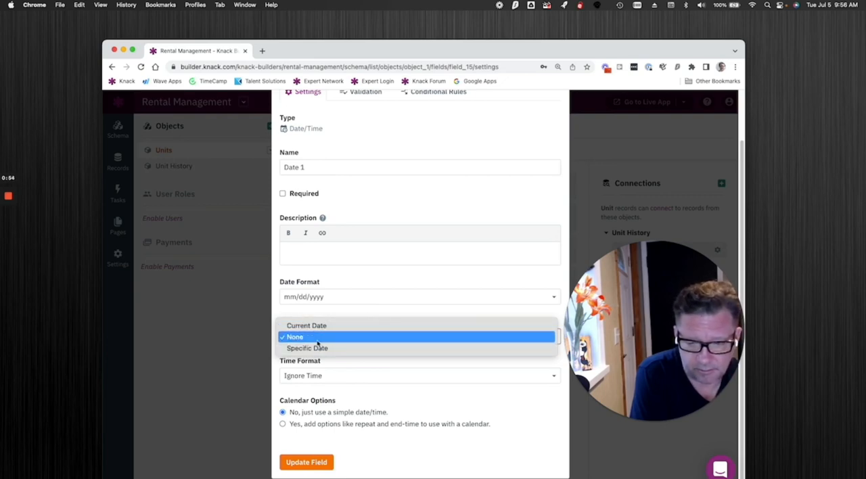
{"action": "left_click", "coordinate": [317, 344]}
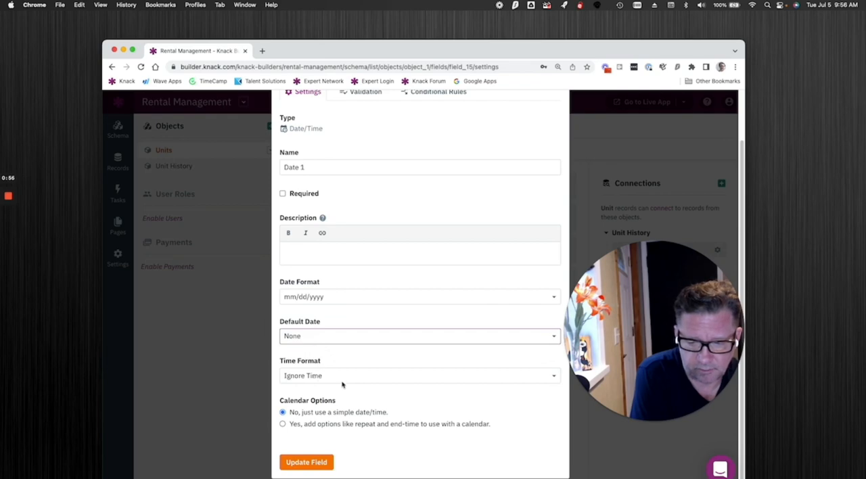
{"action": "scroll", "coordinate": [481, 197], "scroll_direction": "up", "scroll_amount": 3}
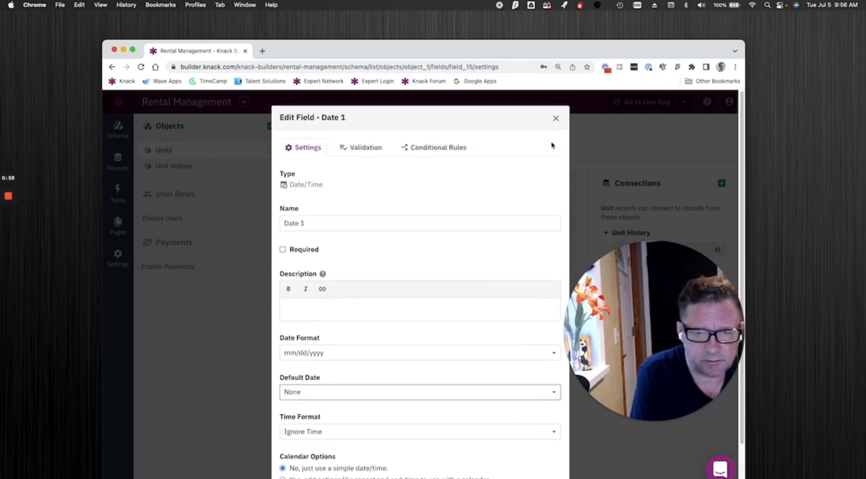
{"action": "left_click", "coordinate": [556, 119]}
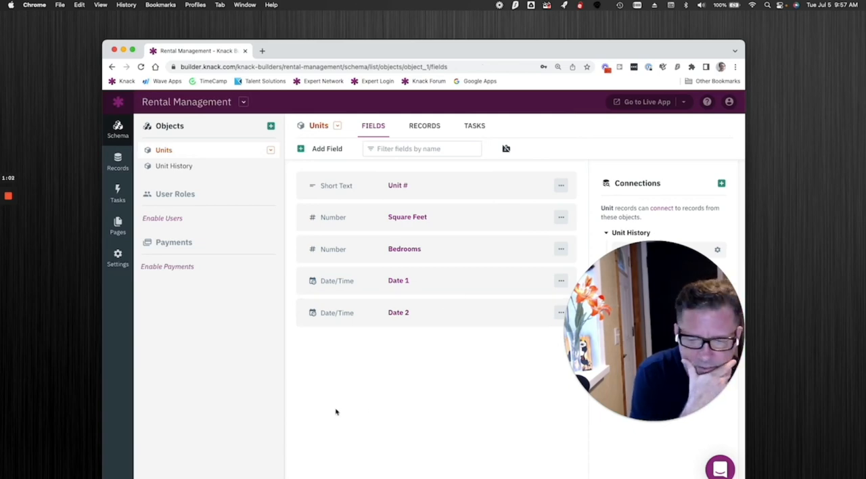
{"action": "left_click", "coordinate": [414, 129]}
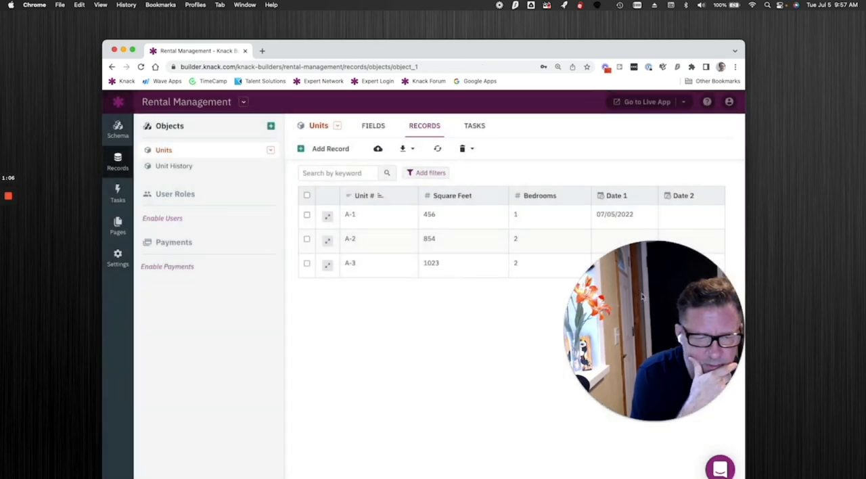
{"action": "left_click", "coordinate": [630, 216]}
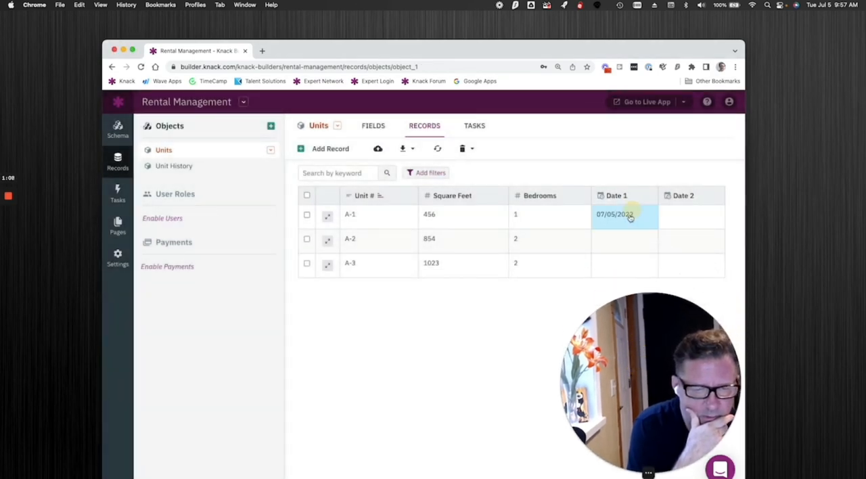
{"action": "left_click", "coordinate": [631, 217]}
{"action": "left_click_drag", "start_coordinate": [642, 220], "coordinate": [602, 220]}
{"action": "key", "text": "BackSpace"}
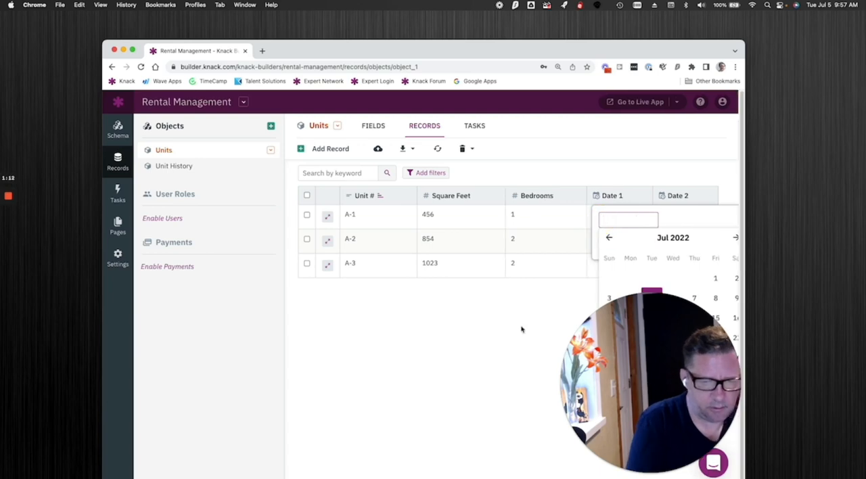
{"action": "left_click", "coordinate": [521, 330]}
Clear the Date 1 value in the record for unit A-1 and submit the change.
{"action": "left_click", "coordinate": [615, 216]}
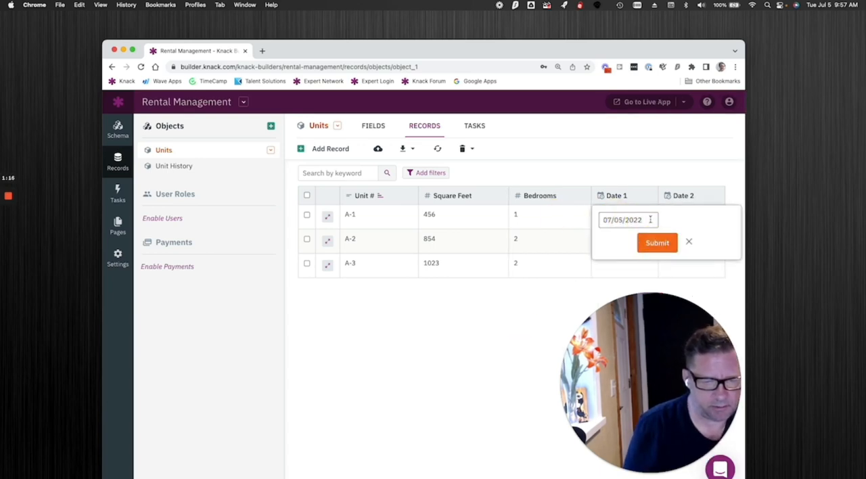
{"action": "left_click_drag", "start_coordinate": [641, 220], "coordinate": [610, 218]}
{"action": "key", "text": "BackSpace"}
{"action": "key", "text": "BackSpace"}
{"action": "key", "text": "BackSpace"}
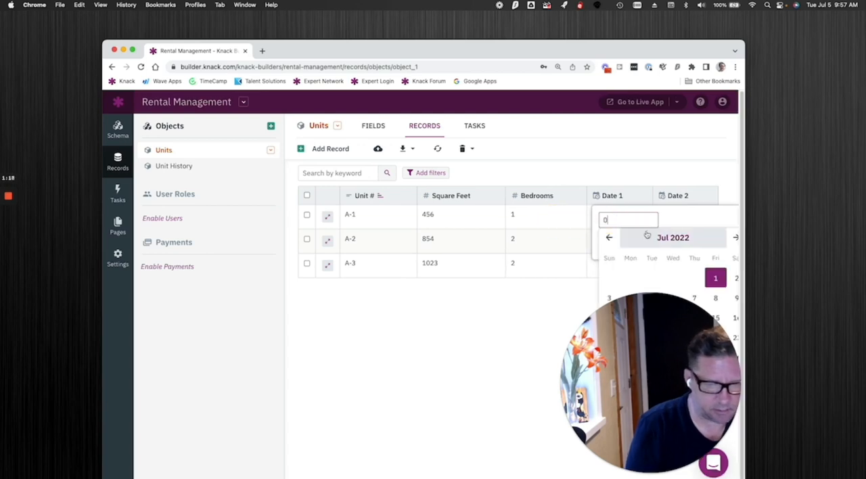
{"action": "left_click", "coordinate": [692, 220]}
{"action": "left_click", "coordinate": [671, 243]}
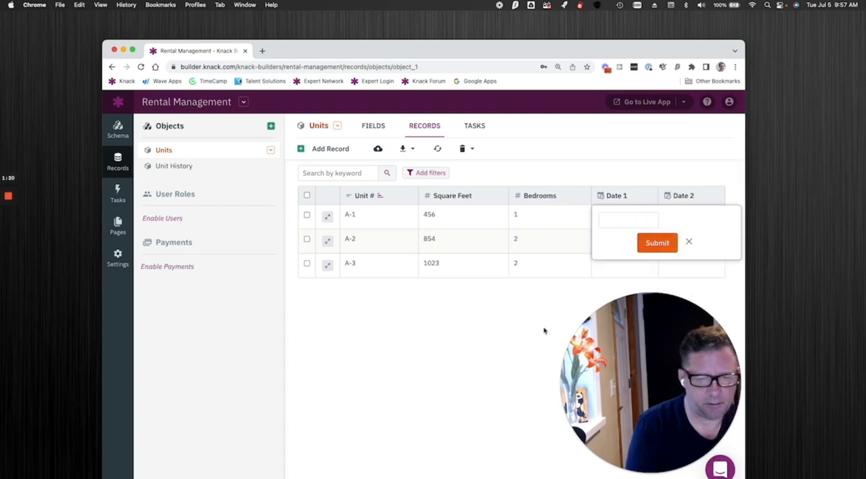
{"action": "left_click", "coordinate": [651, 252]}
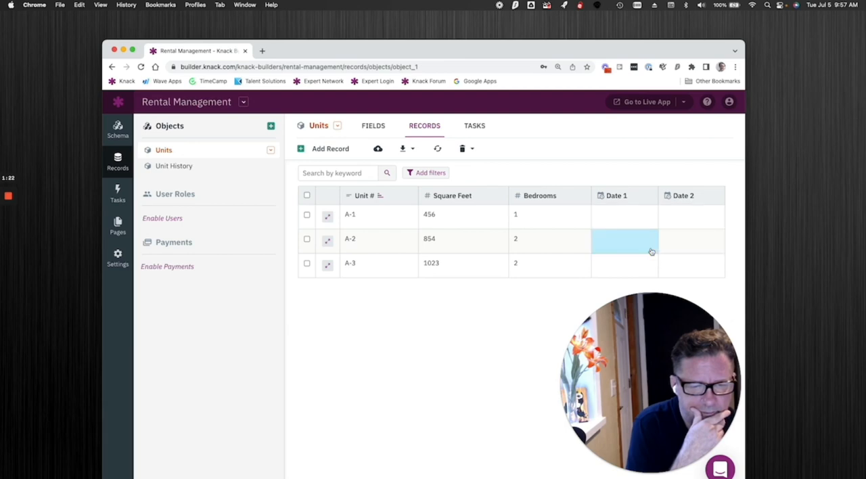
Start a new Equation field in the Units object and name it "Date 2 - Date 1".
{"action": "left_click", "coordinate": [369, 128]}
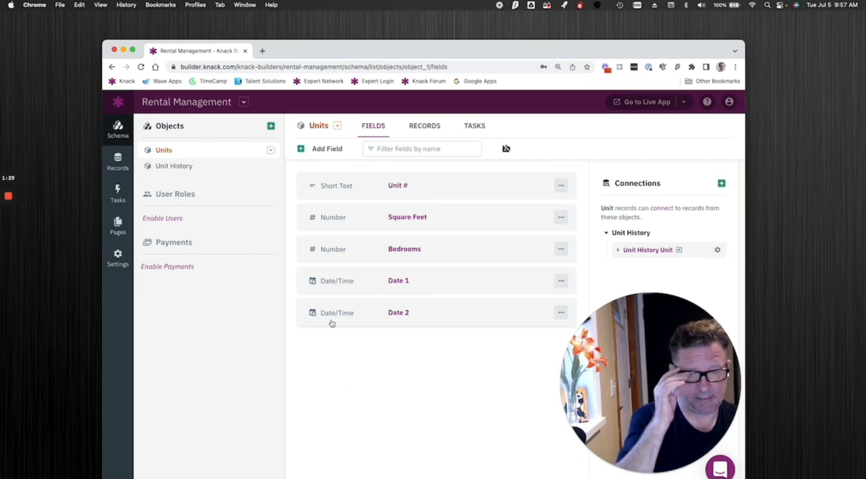
{"action": "left_click", "coordinate": [315, 151]}
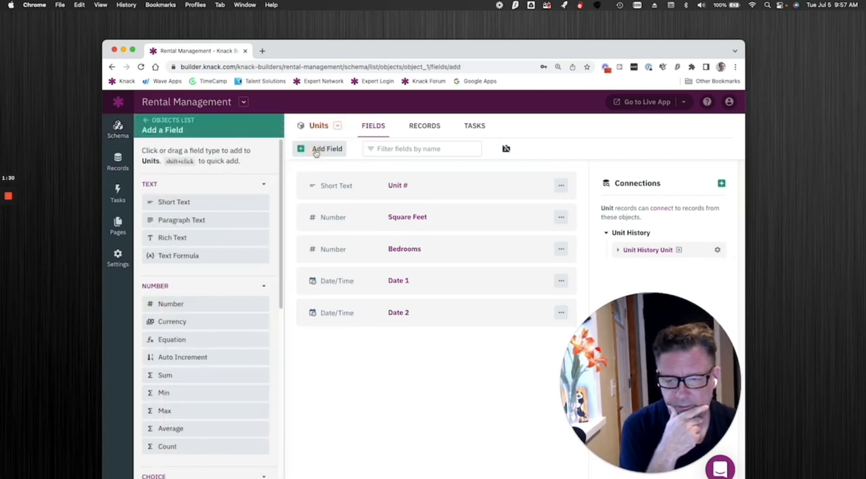
{"action": "left_click", "coordinate": [211, 342]}
{"action": "left_click_drag", "start_coordinate": [330, 201], "coordinate": [276, 201]}
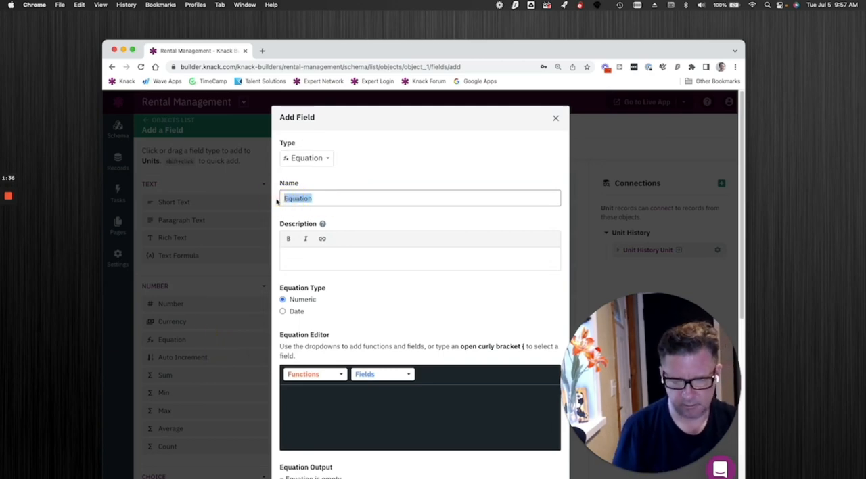
{"action": "type", "text": "Date 2 - Date 1"}
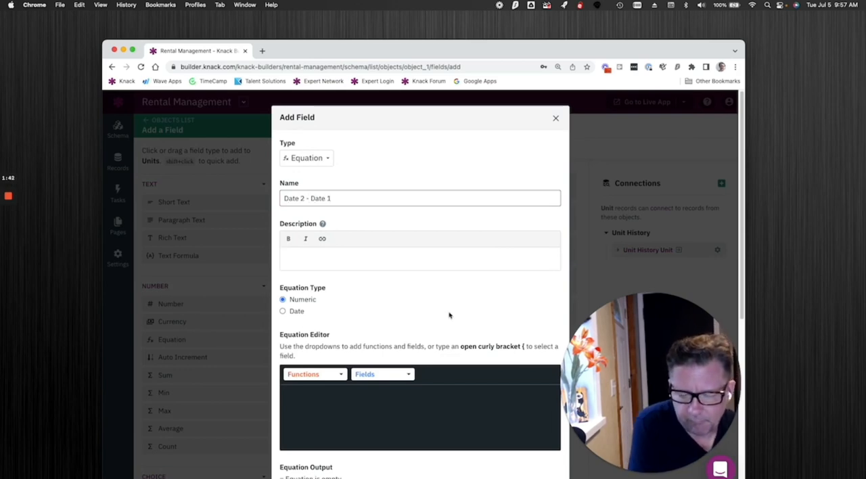
Set the equation type to Date, with days as the date type and Number as the result type.
{"action": "scroll", "coordinate": [440, 284], "scroll_direction": "down", "scroll_amount": 2}
{"action": "scroll", "coordinate": [433, 250], "scroll_direction": "down", "scroll_amount": 2}
{"action": "scroll", "coordinate": [433, 250], "scroll_direction": "up", "scroll_amount": 2}
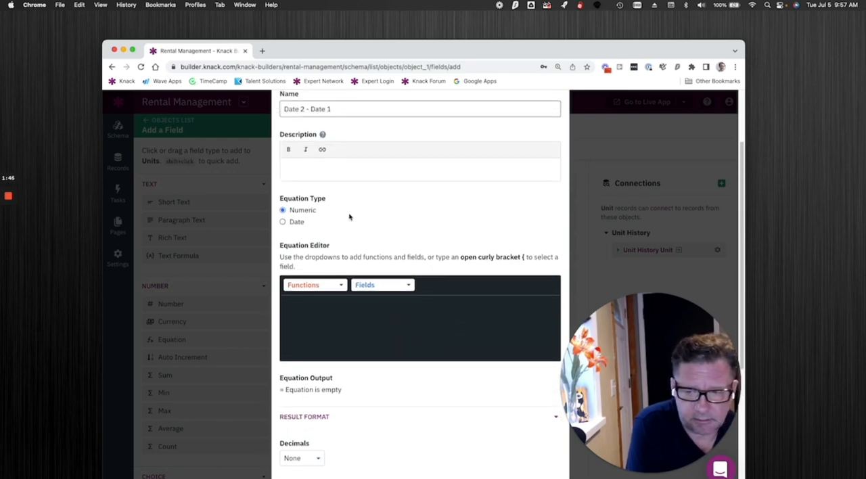
{"action": "left_click", "coordinate": [289, 226]}
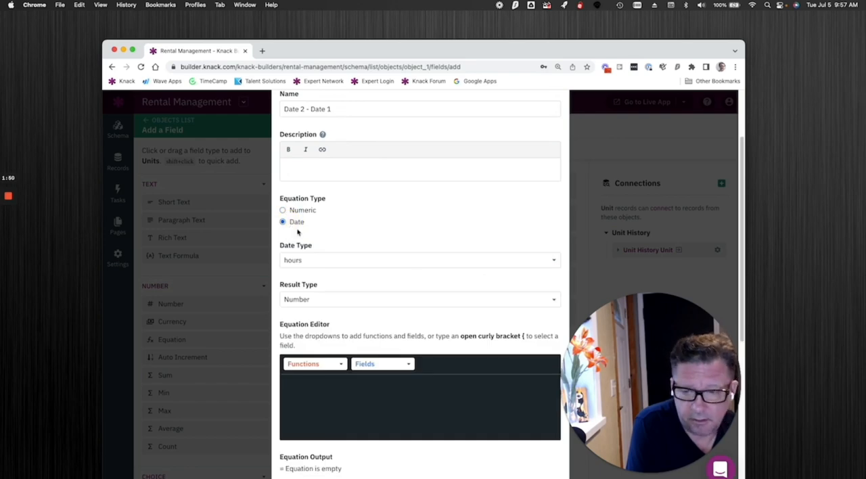
{"action": "left_click", "coordinate": [333, 261]}
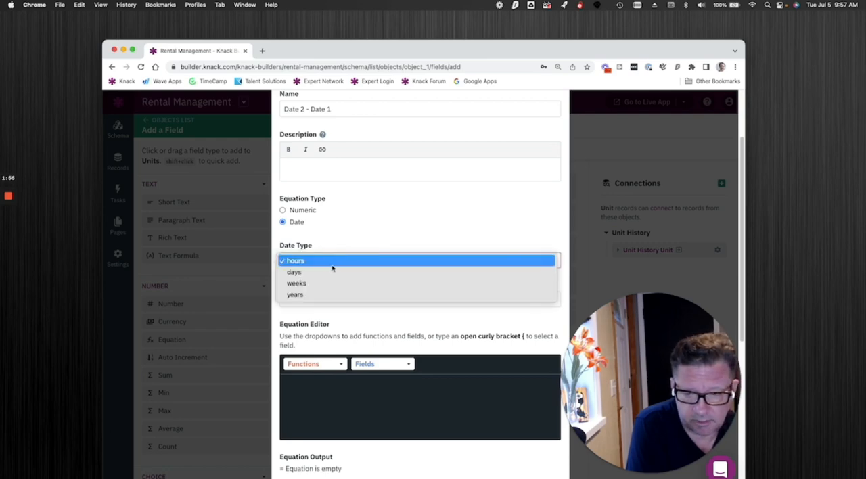
{"action": "left_click", "coordinate": [333, 273]}
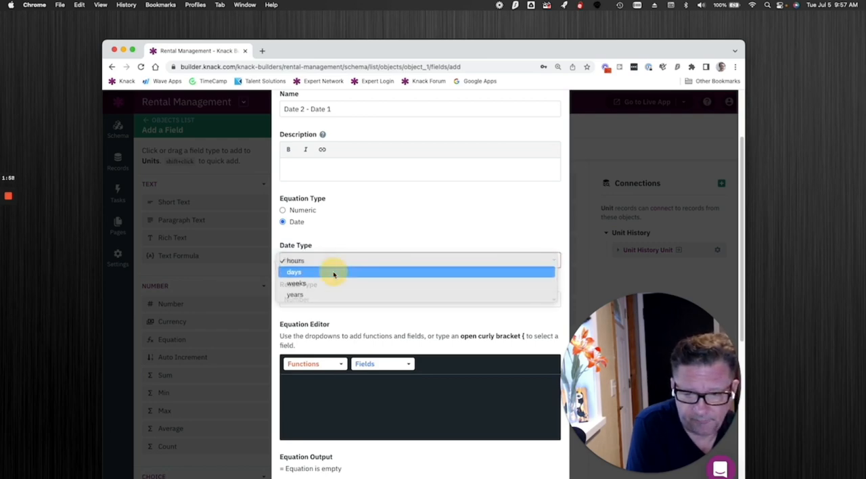
{"action": "left_click", "coordinate": [330, 264]}
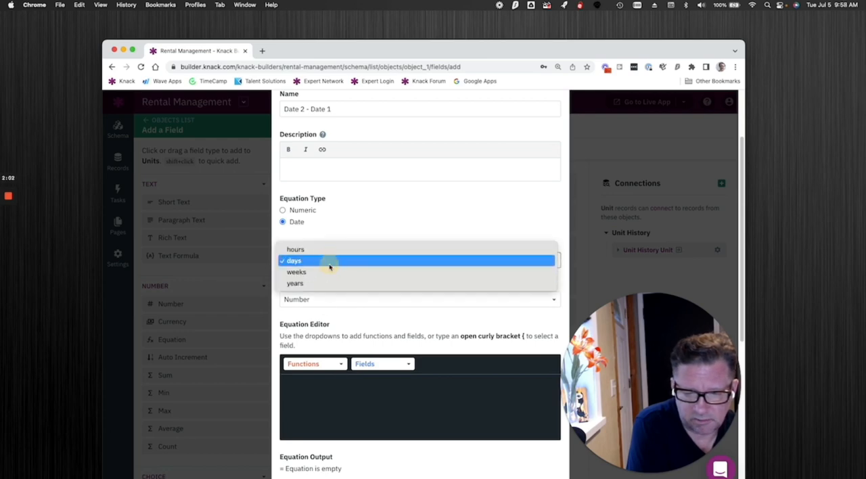
{"action": "left_click", "coordinate": [330, 263]}
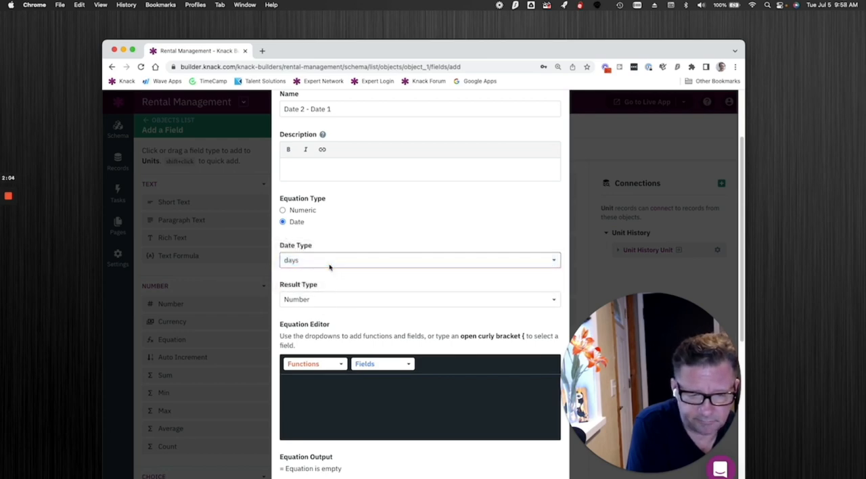
{"action": "left_click", "coordinate": [310, 299]}
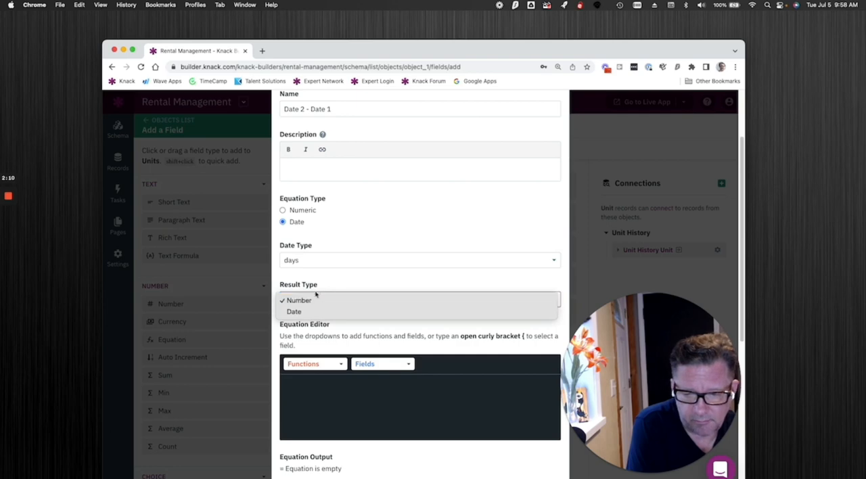
{"action": "left_click", "coordinate": [309, 301]}
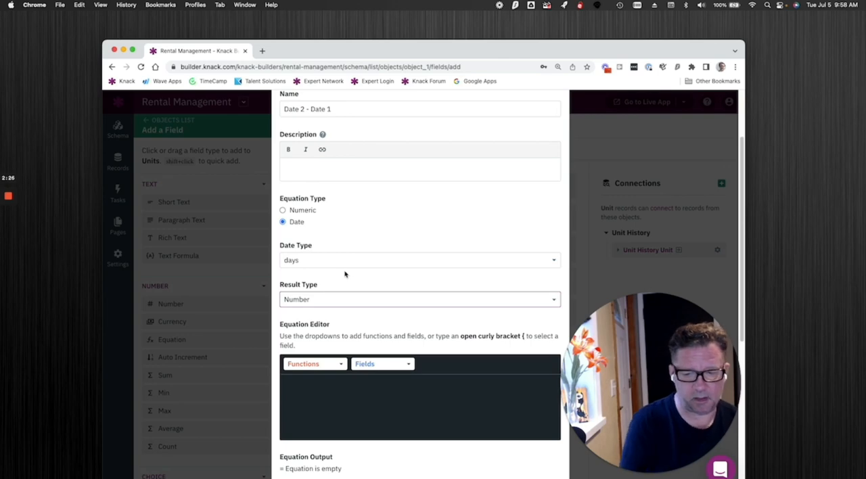
Build the equation {Date 2}-{Date 1} and add the field to the Units object.
{"action": "left_click", "coordinate": [389, 367]}
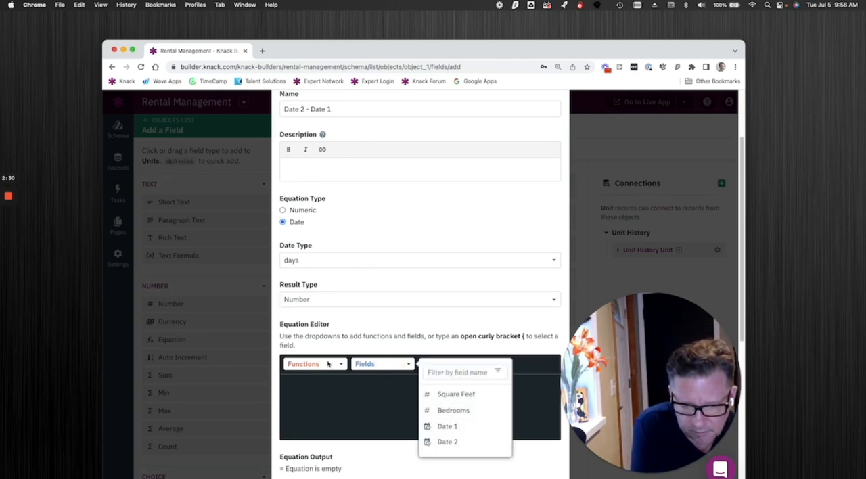
{"action": "left_click", "coordinate": [455, 443]}
{"action": "left_click", "coordinate": [324, 383]}
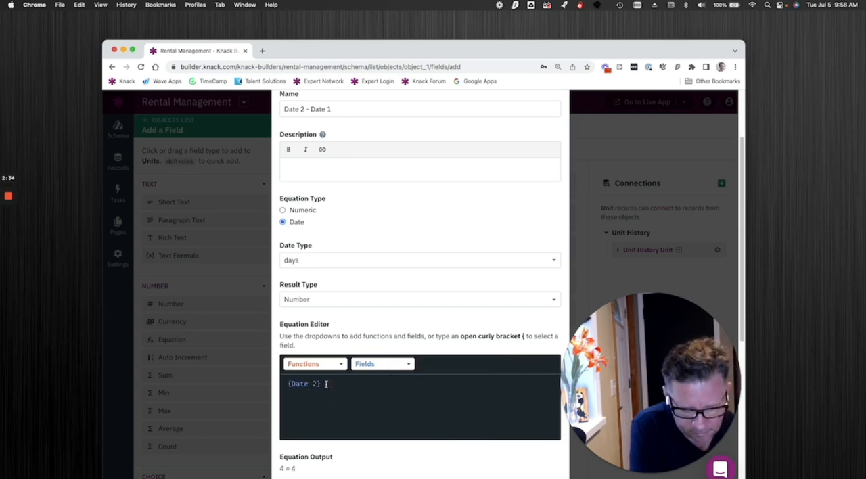
{"action": "type", "text": "-"}
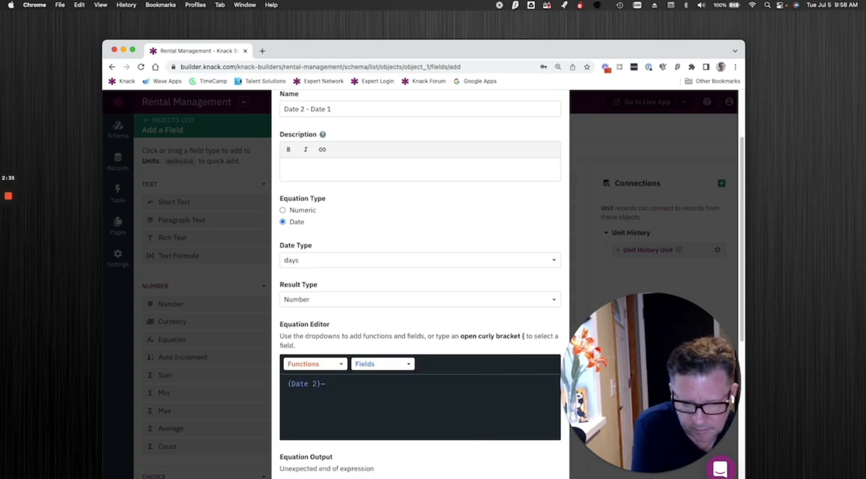
{"action": "left_click", "coordinate": [382, 367]}
{"action": "left_click", "coordinate": [430, 426]}
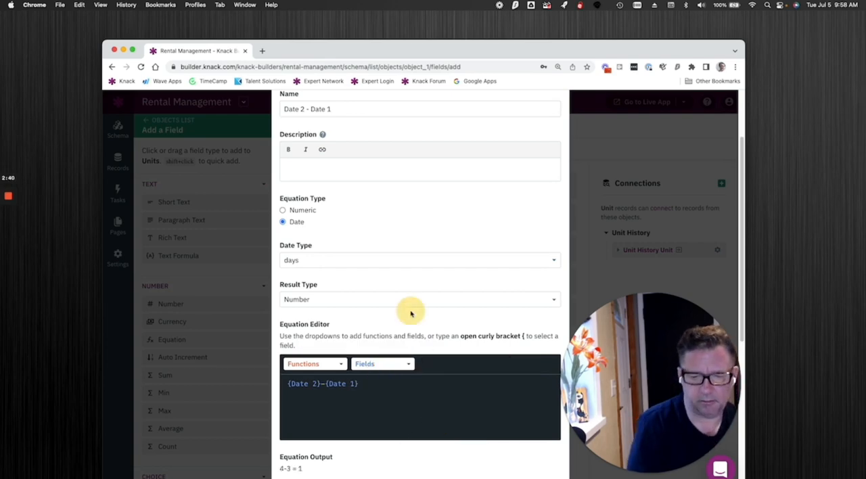
{"action": "scroll", "coordinate": [410, 311], "scroll_direction": "down", "scroll_amount": 5}
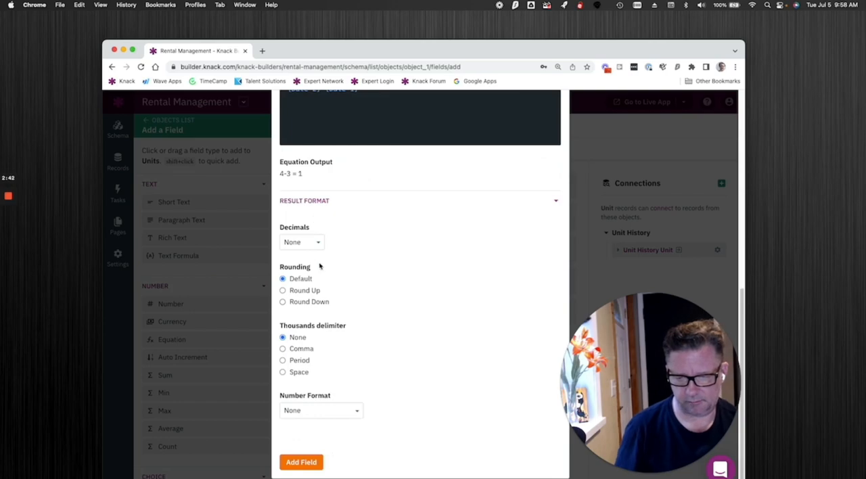
{"action": "left_click", "coordinate": [301, 463]}
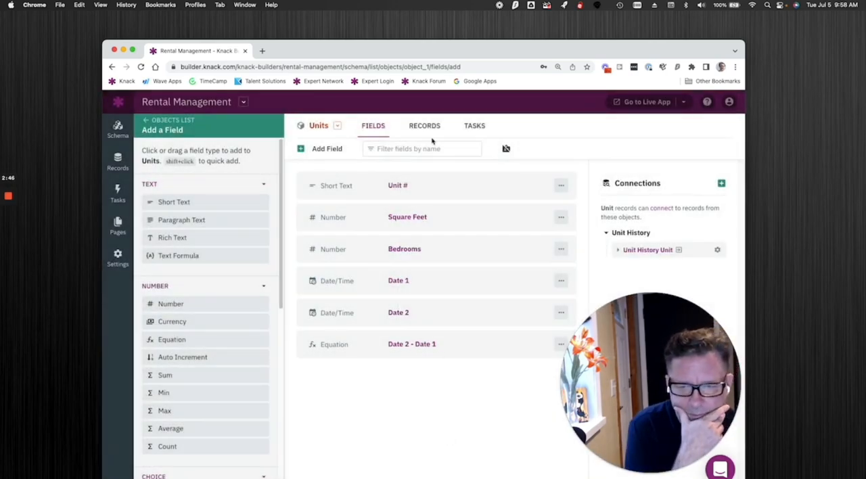
Open the Units records and set Date 2 of unit A-1 to 07/05/2022, submitting the change.
{"action": "left_click", "coordinate": [417, 128]}
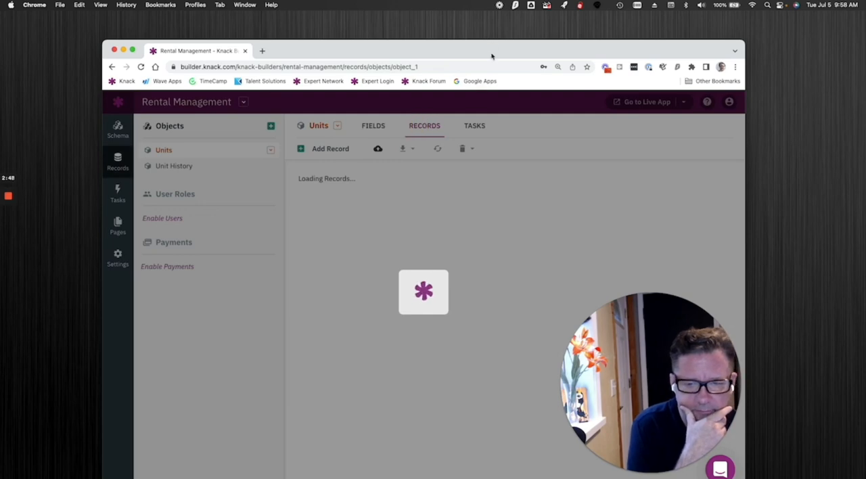
{"action": "left_click_drag", "start_coordinate": [492, 44], "coordinate": [454, 33]}
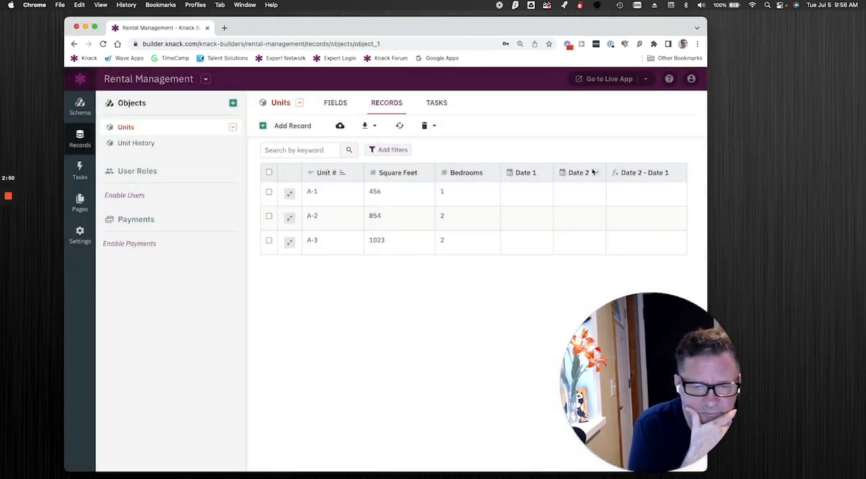
{"action": "left_click", "coordinate": [542, 191]}
{"action": "left_click", "coordinate": [561, 196]}
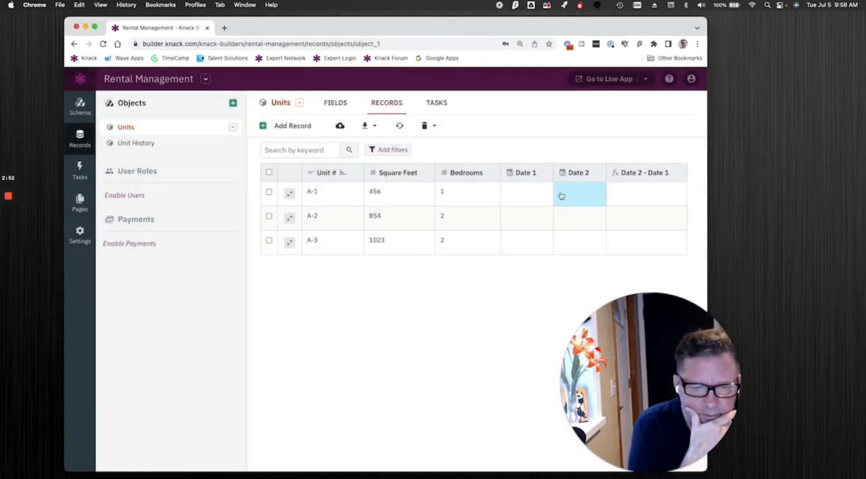
{"action": "left_click", "coordinate": [561, 195]}
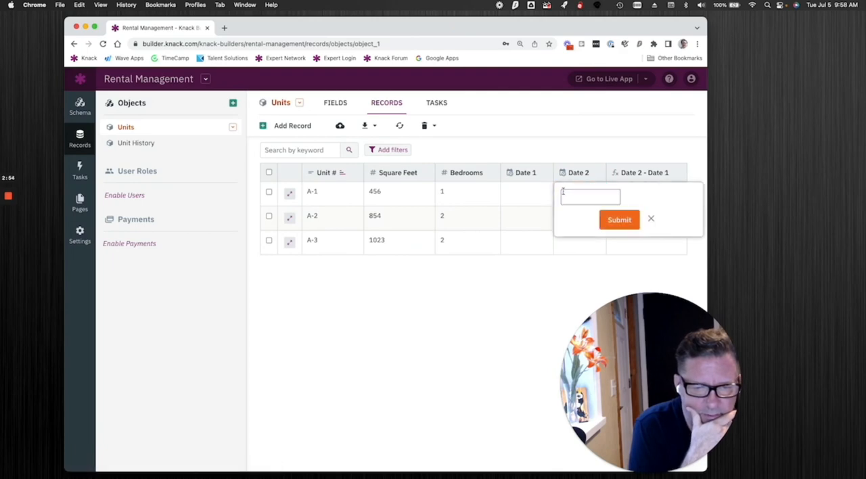
{"action": "left_click", "coordinate": [568, 200]}
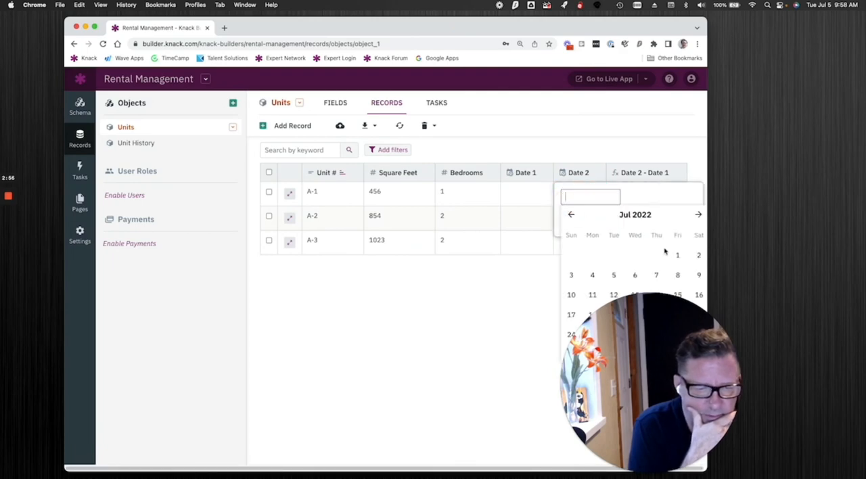
{"action": "left_click", "coordinate": [614, 274]}
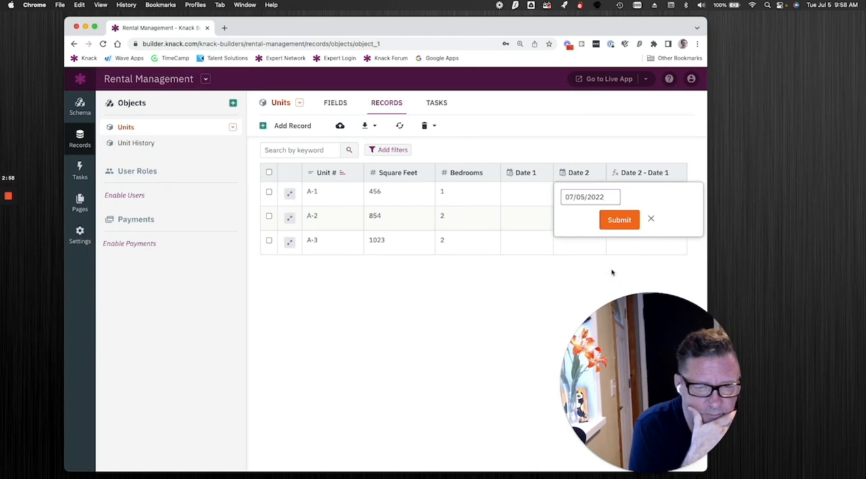
{"action": "left_click", "coordinate": [617, 222]}
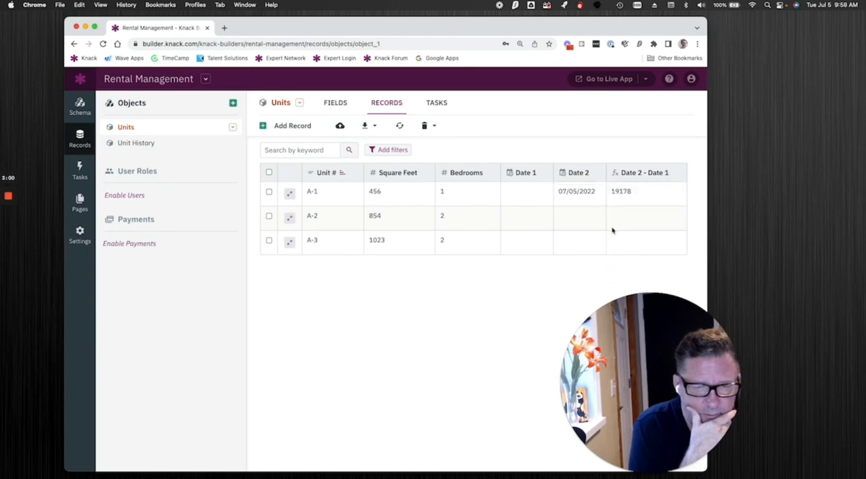
Set Date 1 of unit A-1 to 07/04/2022 and submit it.
{"action": "left_click", "coordinate": [520, 194]}
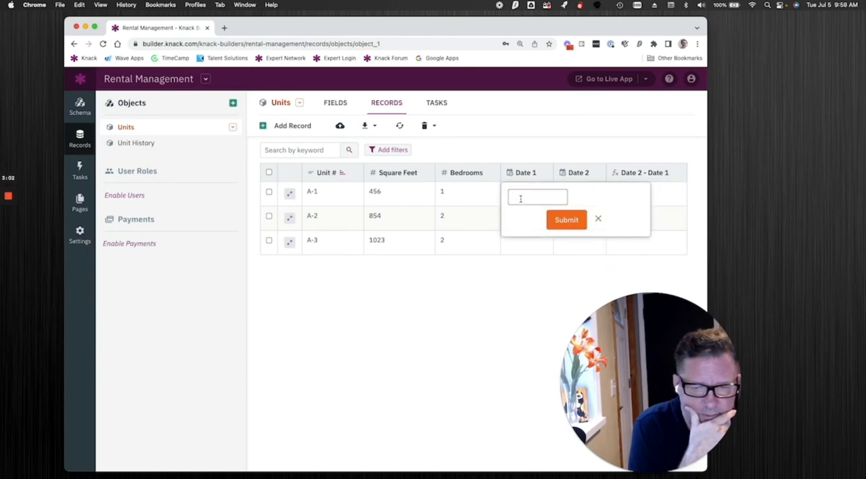
{"action": "left_click", "coordinate": [520, 199]}
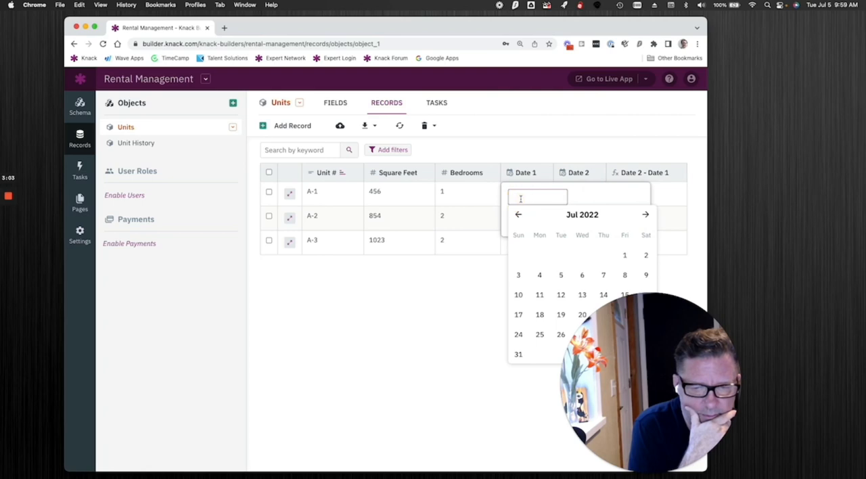
{"action": "left_click", "coordinate": [538, 276]}
{"action": "left_click", "coordinate": [565, 220]}
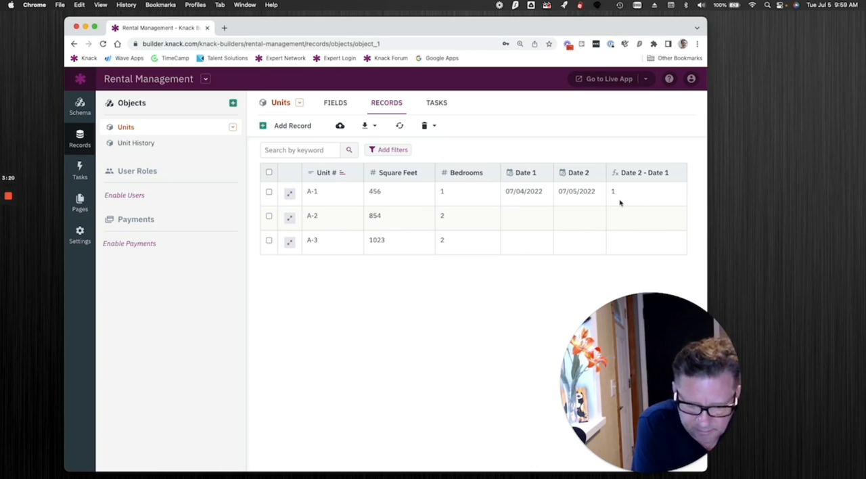
Clear the Date 1 value of unit A-1 and submit the empty date.
{"action": "left_click", "coordinate": [536, 198]}
{"action": "left_click", "coordinate": [550, 197]}
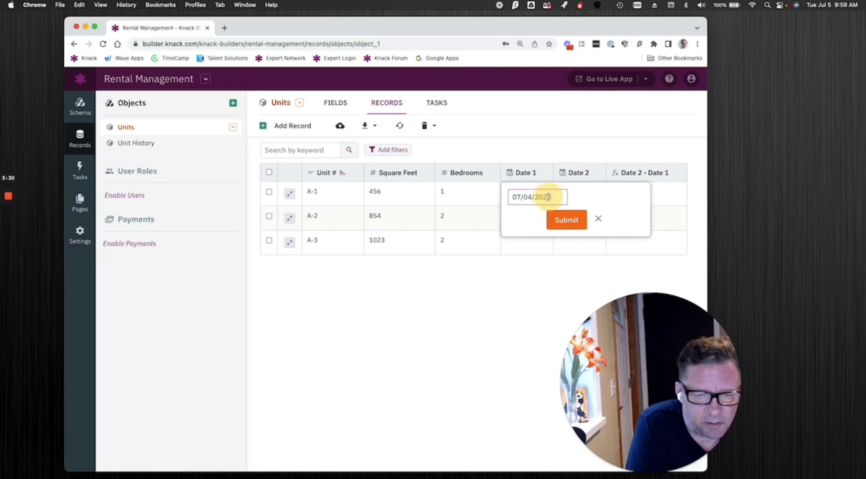
{"action": "left_click_drag", "start_coordinate": [549, 197], "coordinate": [511, 195]}
{"action": "key", "text": "BackSpace"}
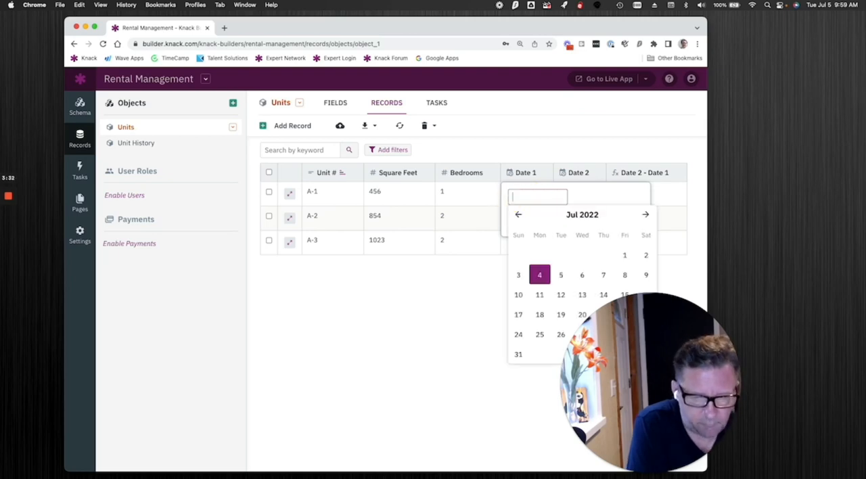
{"action": "left_click", "coordinate": [577, 188]}
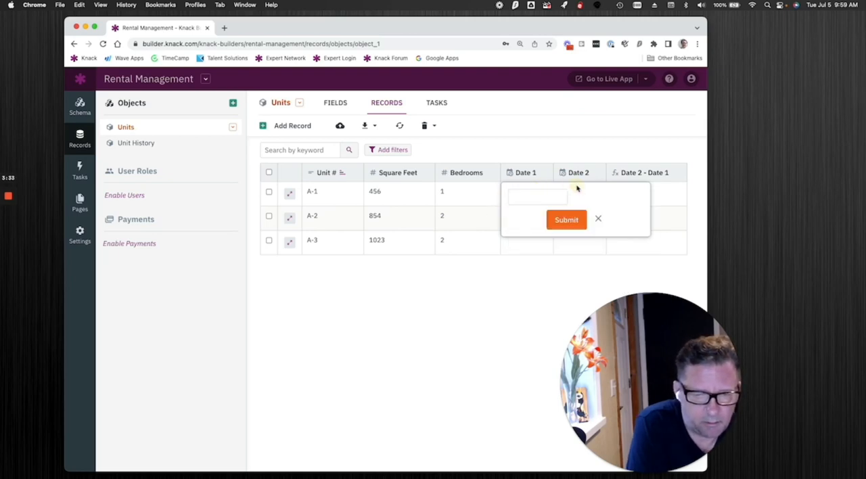
{"action": "left_click", "coordinate": [566, 221]}
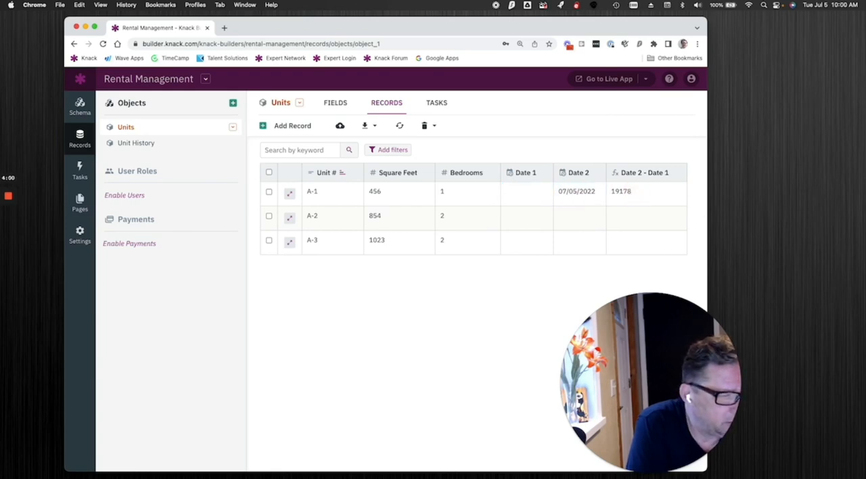
Bring up the browser window with Google results for "unix time" to review the Unix epoch, and move it away again.
{"action": "left_click_drag", "start_coordinate": [413, 474], "coordinate": [325, 69]}
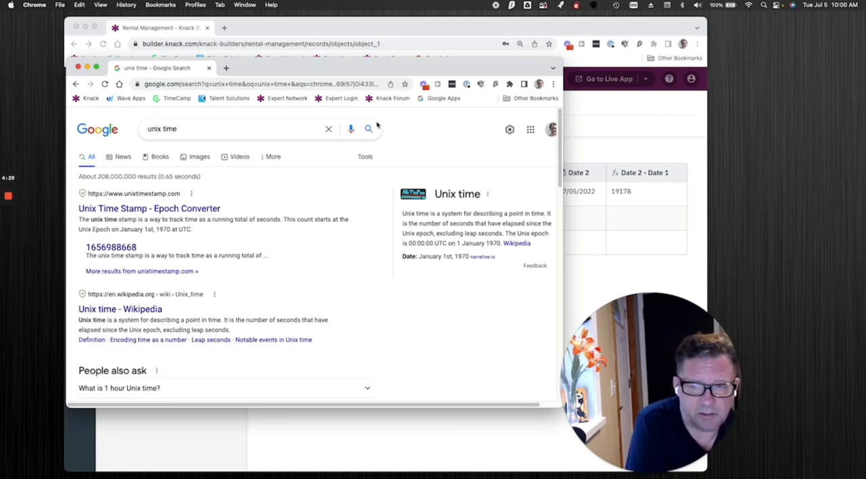
{"action": "left_click_drag", "start_coordinate": [355, 72], "coordinate": [865, 166]}
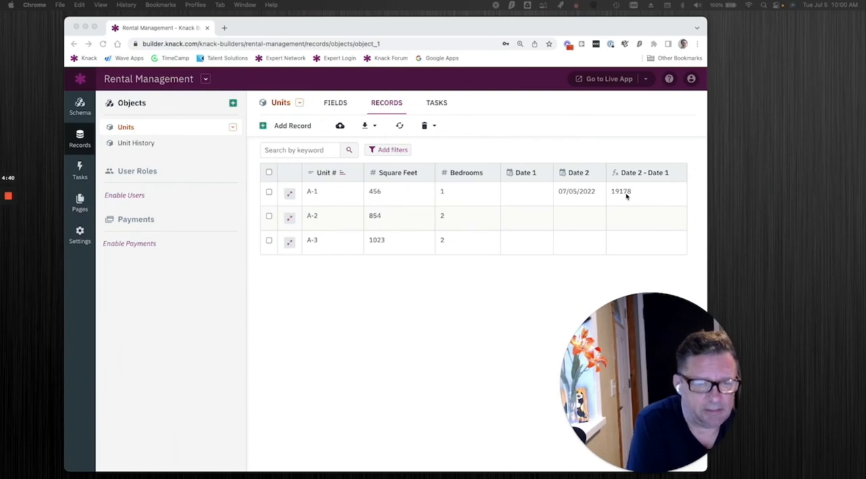
Change Date 2 of unit A-1 to the Unix epoch date 01/01/1970 and submit it.
{"action": "left_click", "coordinate": [575, 194]}
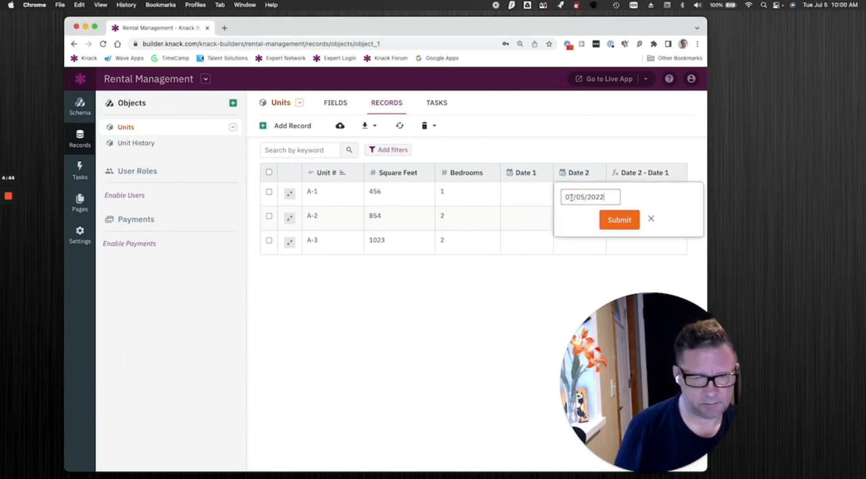
{"action": "left_click", "coordinate": [567, 196]}
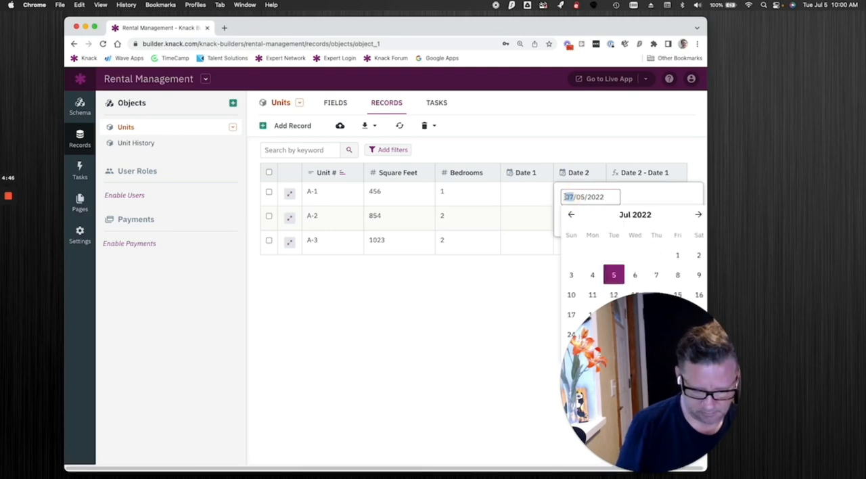
{"action": "type", "text": "1"}
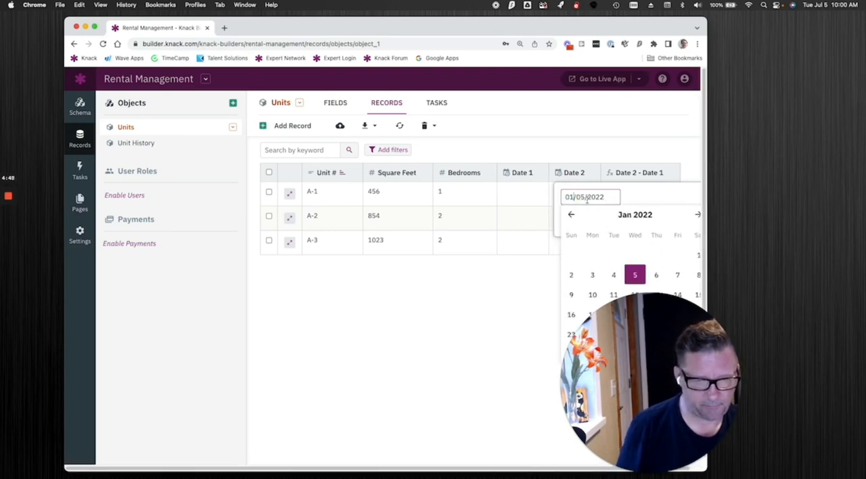
{"action": "left_click", "coordinate": [583, 197]}
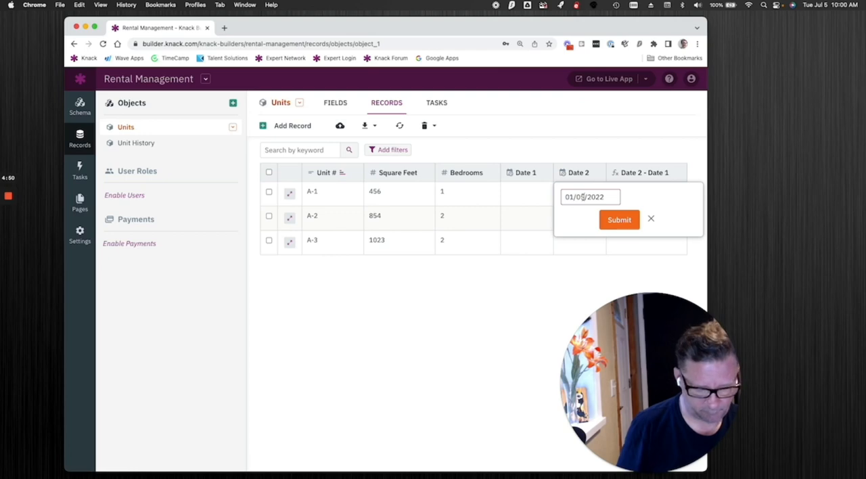
{"action": "type", "text": "1"}
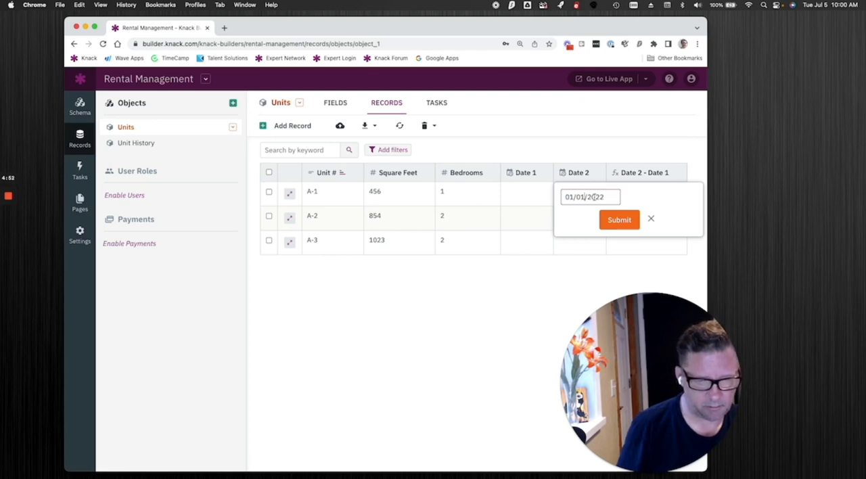
{"action": "double_click", "coordinate": [595, 197]}
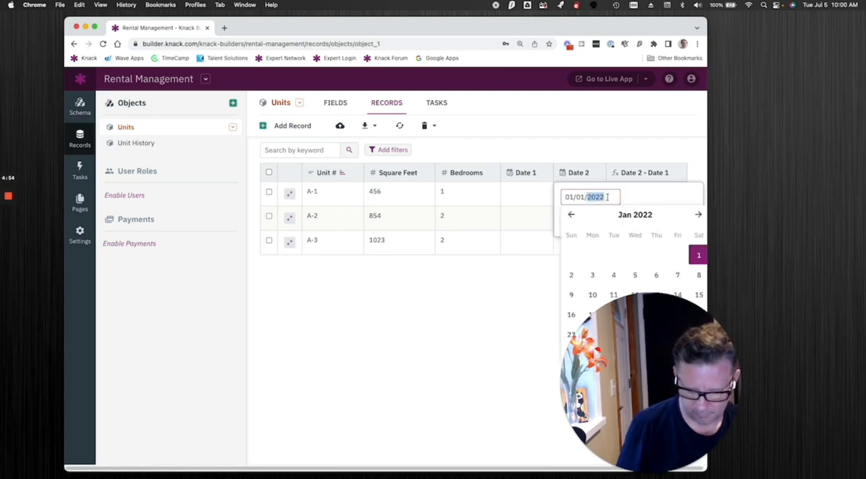
{"action": "type", "text": "1970"}
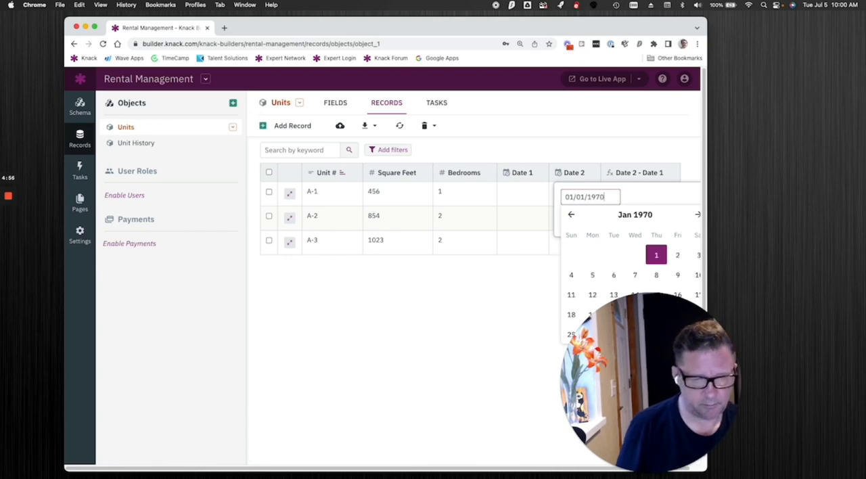
{"action": "left_click", "coordinate": [660, 194]}
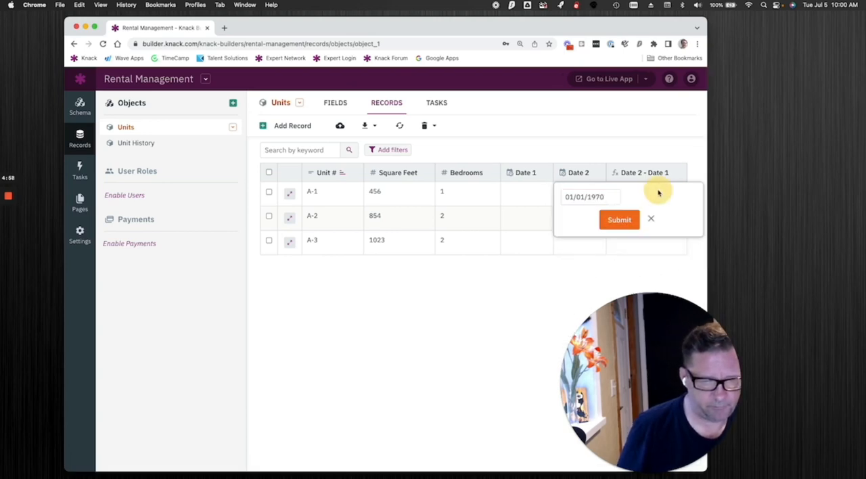
{"action": "left_click", "coordinate": [620, 221]}
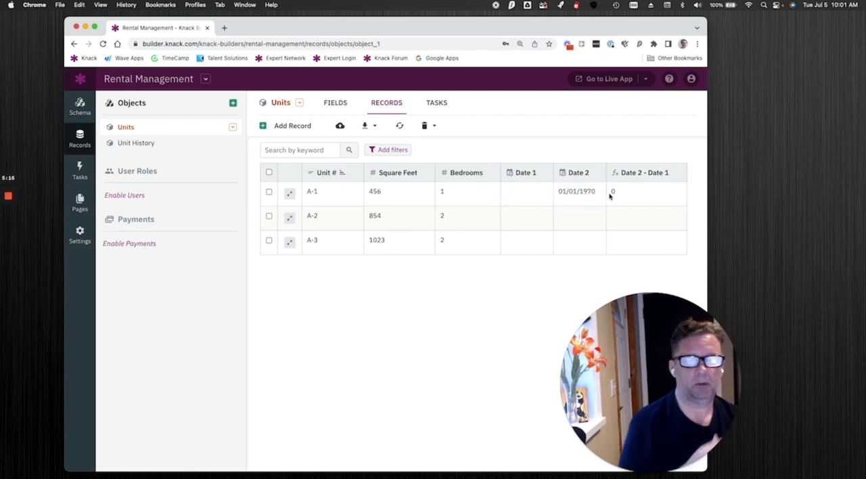
Change Date 2 of unit A-1 to 07/05/2022 and submit it.
{"action": "left_click", "coordinate": [575, 195]}
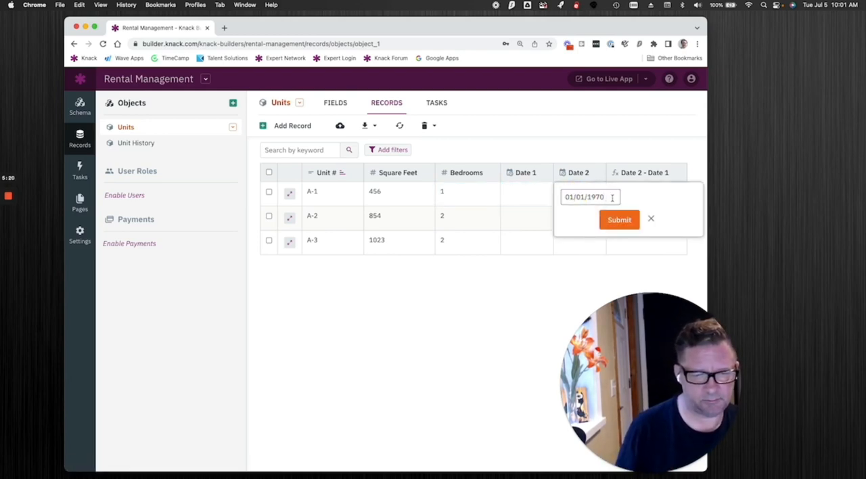
{"action": "left_click", "coordinate": [563, 195]}
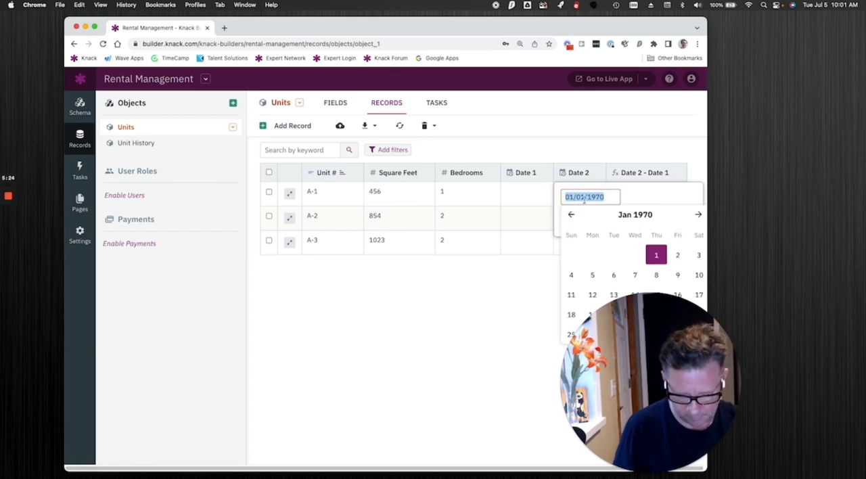
{"action": "type", "text": "01/0"}
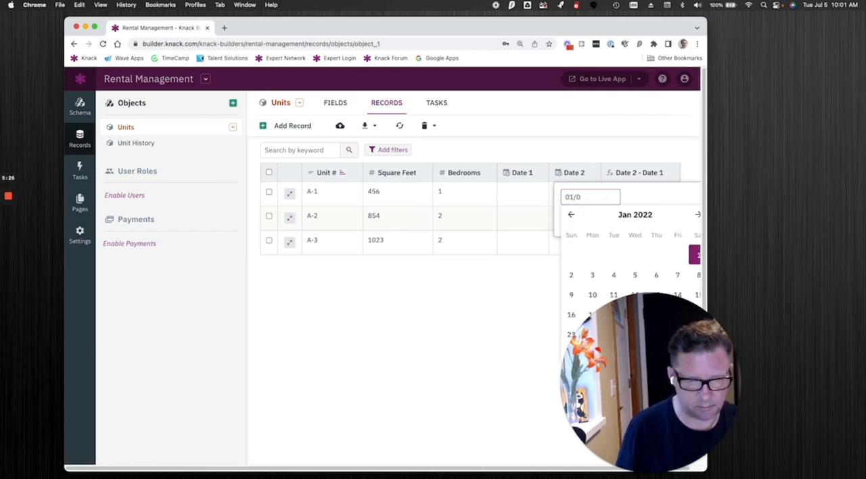
{"action": "key", "text": "BackSpace"}
{"action": "key", "text": "BackSpace"}
{"action": "key", "text": "BackSpace"}
{"action": "type", "text": "7"}
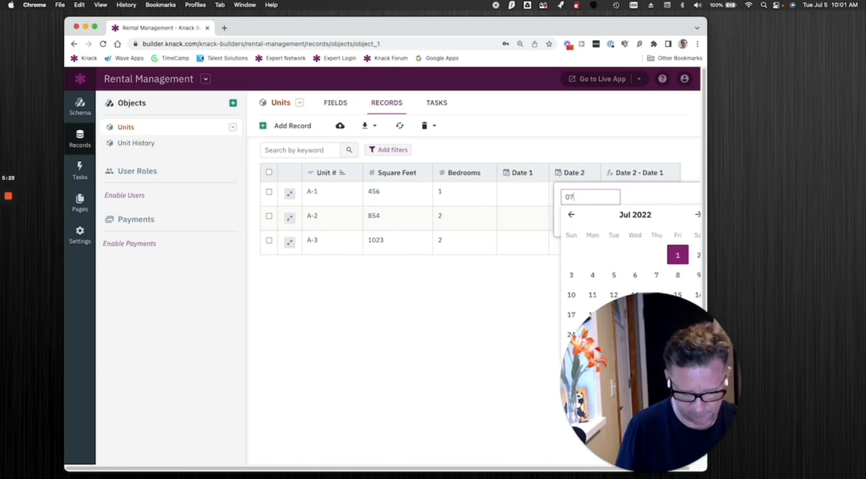
{"action": "type", "text": "/0"}
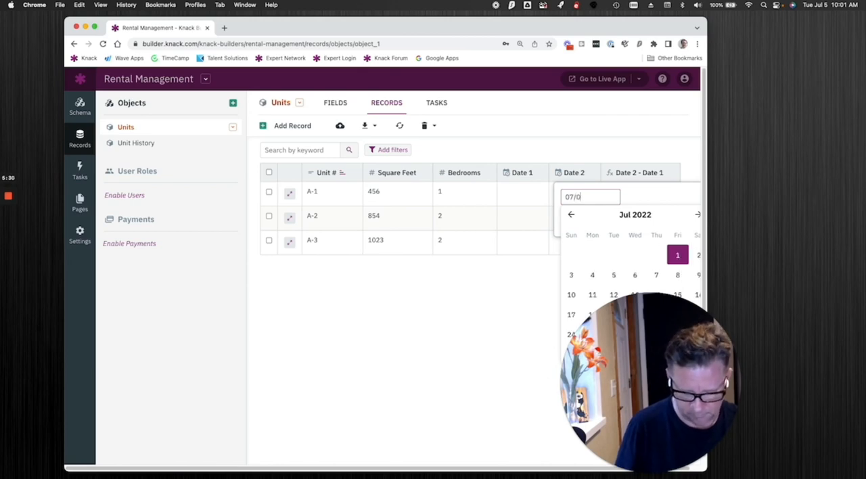
{"action": "type", "text": "5/2022"}
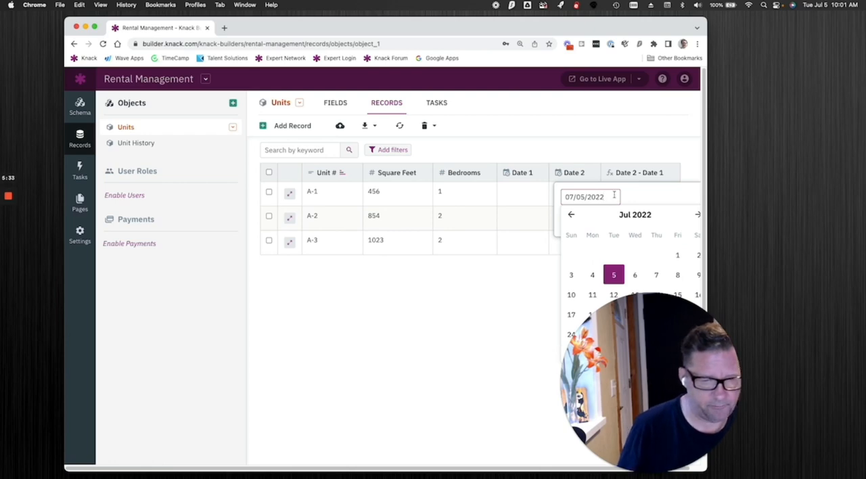
{"action": "left_click", "coordinate": [614, 275]}
{"action": "left_click", "coordinate": [620, 220]}
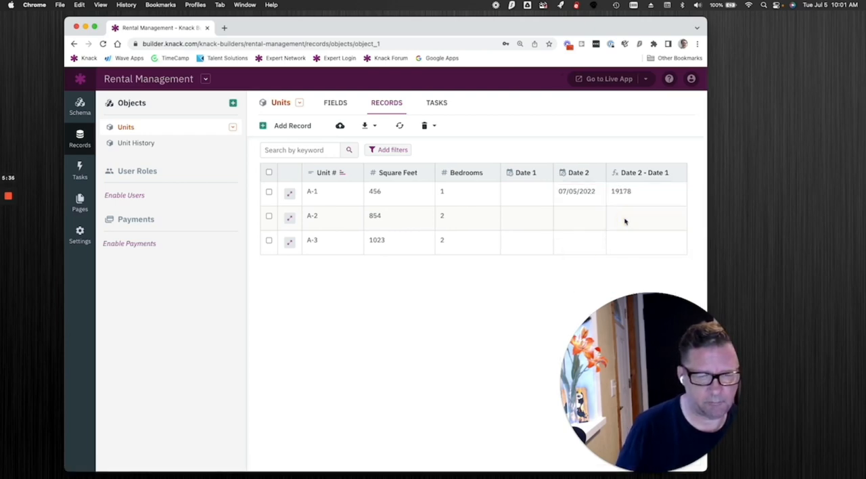
Fill in the blank Date 1 of unit A-1 with 07/04/2022 and submit it.
{"action": "left_click", "coordinate": [521, 201]}
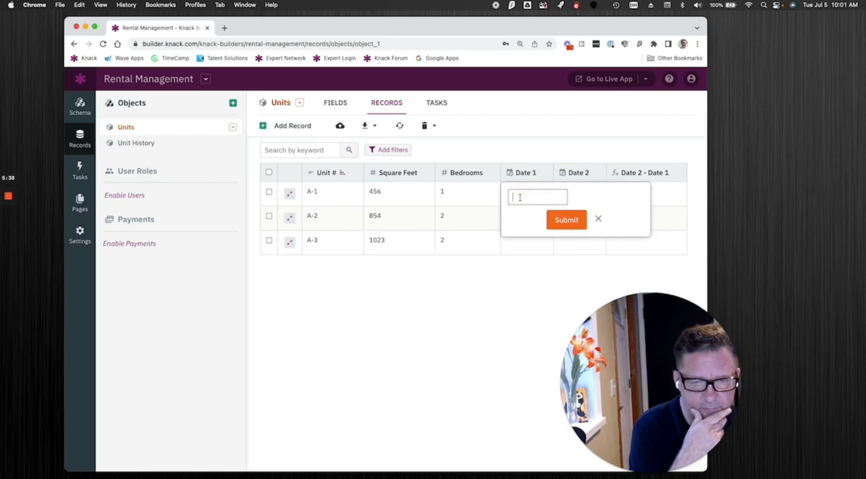
{"action": "left_click", "coordinate": [520, 197]}
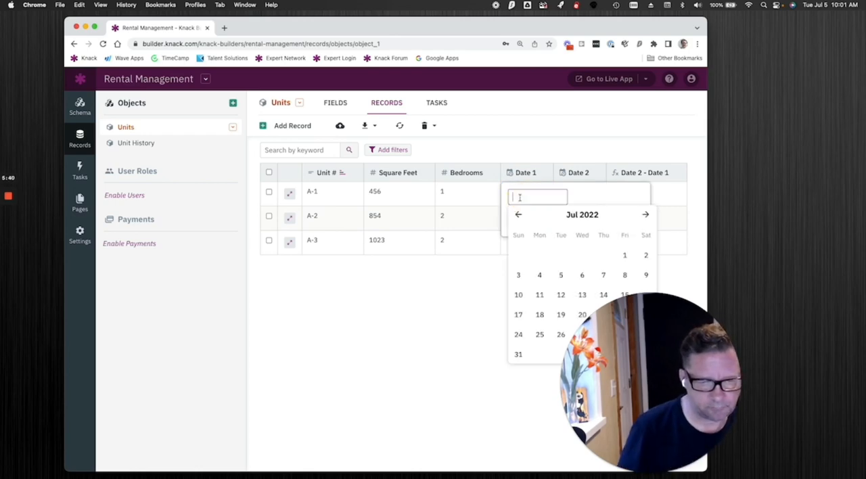
{"action": "left_click", "coordinate": [539, 275]}
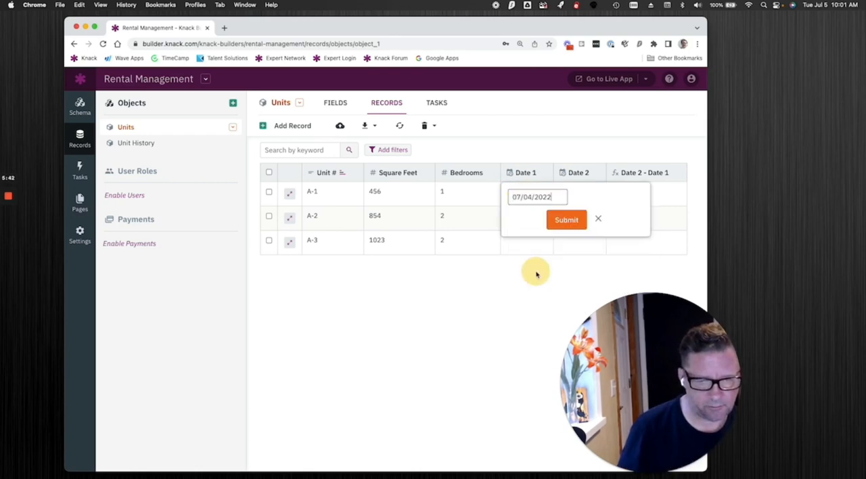
{"action": "left_click", "coordinate": [574, 218]}
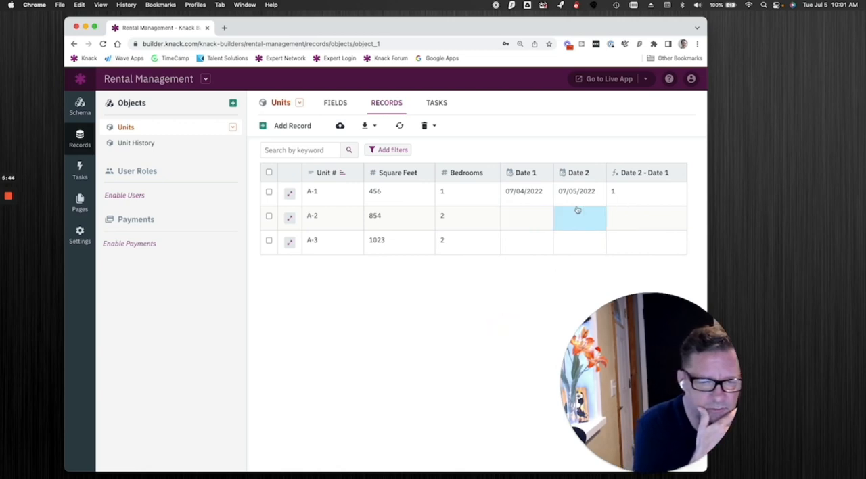
Start a new Equation field in the Units object and name it "Day of Date 2".
{"action": "left_click", "coordinate": [336, 103]}
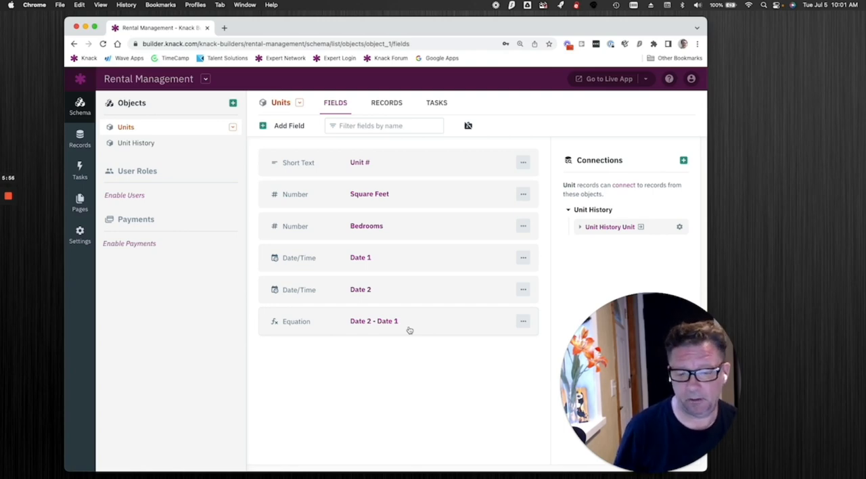
{"action": "left_click", "coordinate": [287, 128]}
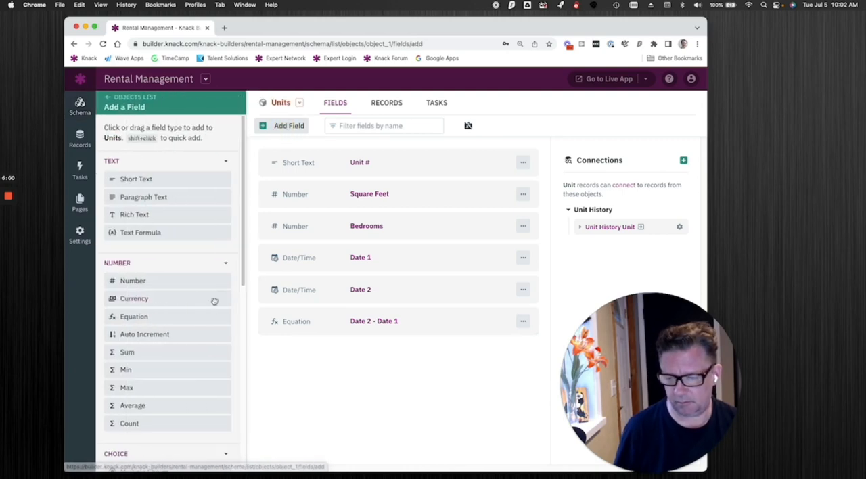
{"action": "left_click", "coordinate": [175, 318]}
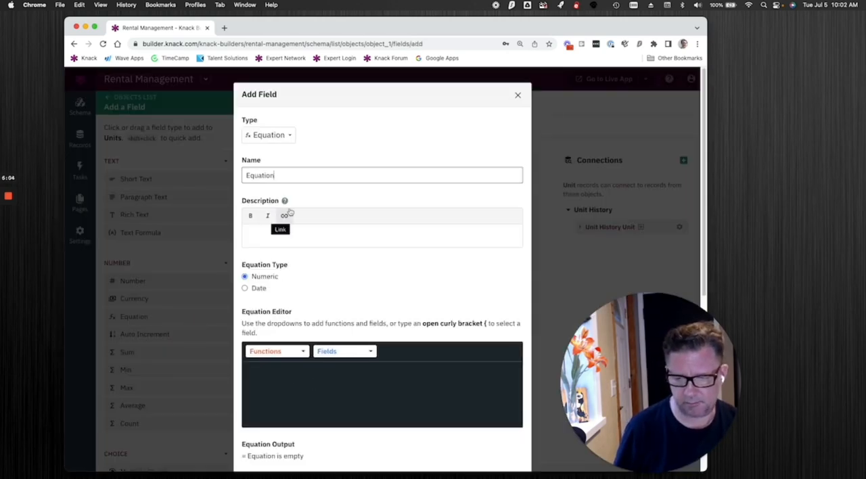
{"action": "left_click", "coordinate": [247, 156]}
{"action": "type", "text": "Dat"}
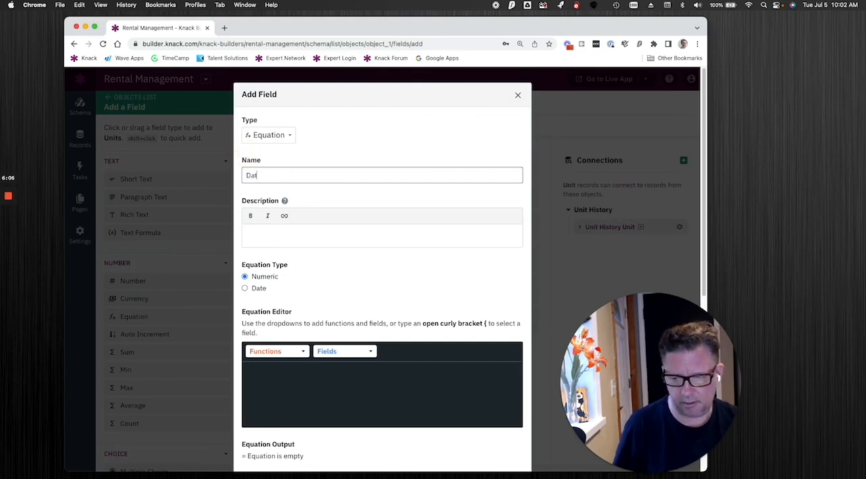
{"action": "type", "text": "y of Date 2"}
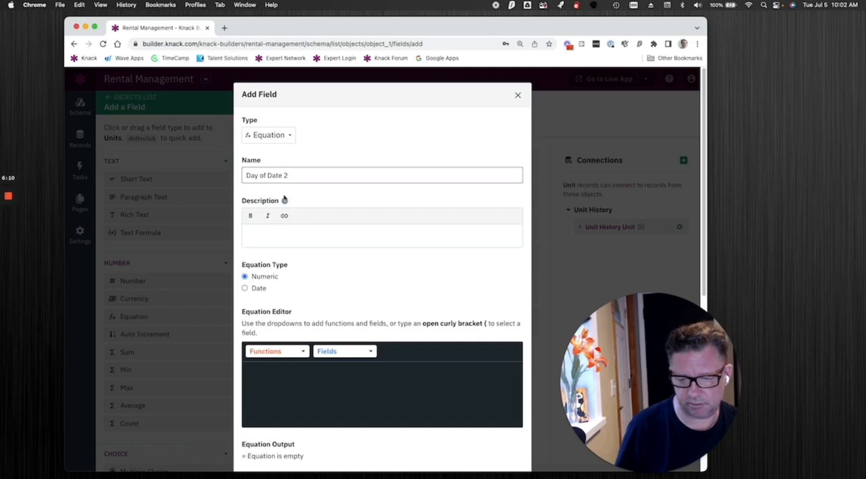
Enter the equation getDateDayOfWeek({Date 2}) for the new field and add the field to Units.
{"action": "scroll", "coordinate": [314, 327], "scroll_direction": "down", "scroll_amount": 5}
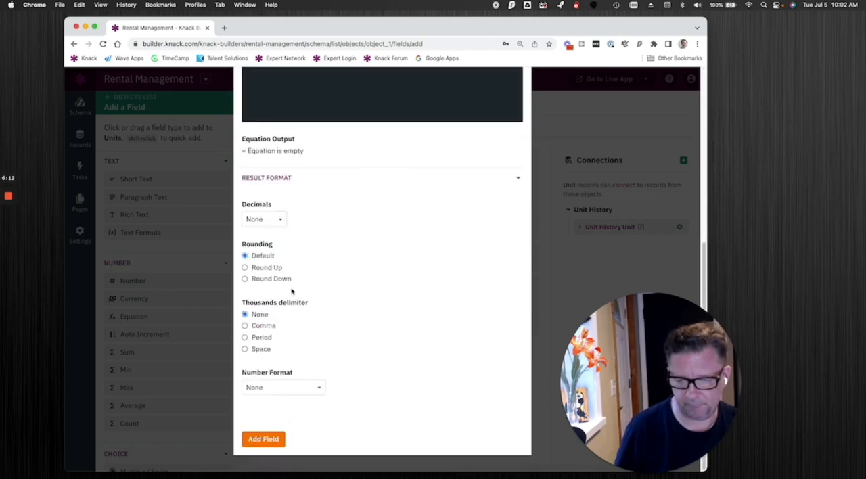
{"action": "scroll", "coordinate": [332, 256], "scroll_direction": "up", "scroll_amount": 5}
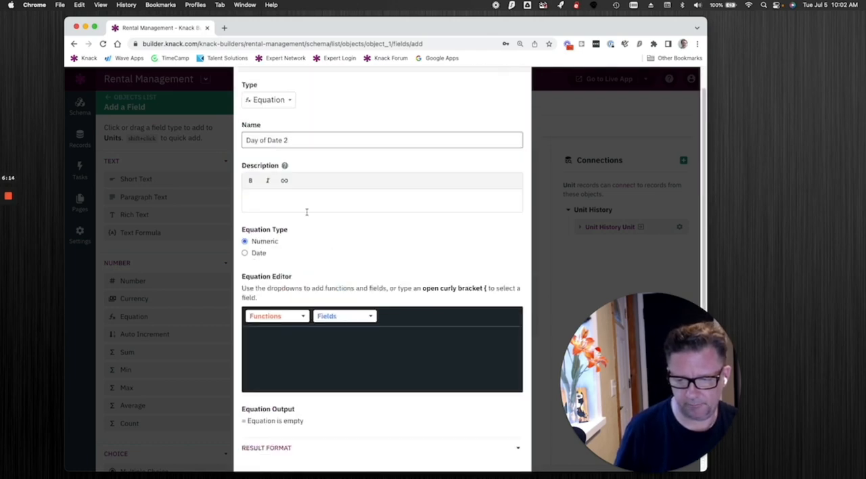
{"action": "left_click", "coordinate": [330, 341]}
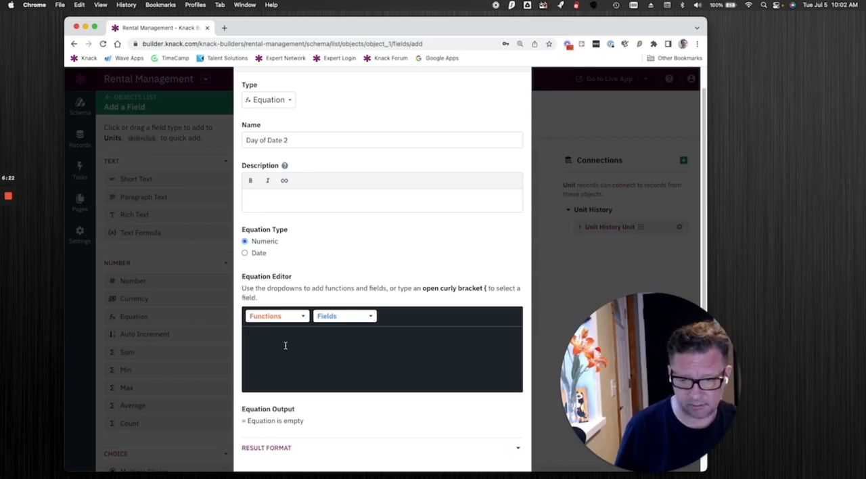
{"action": "type", "text": "get"}
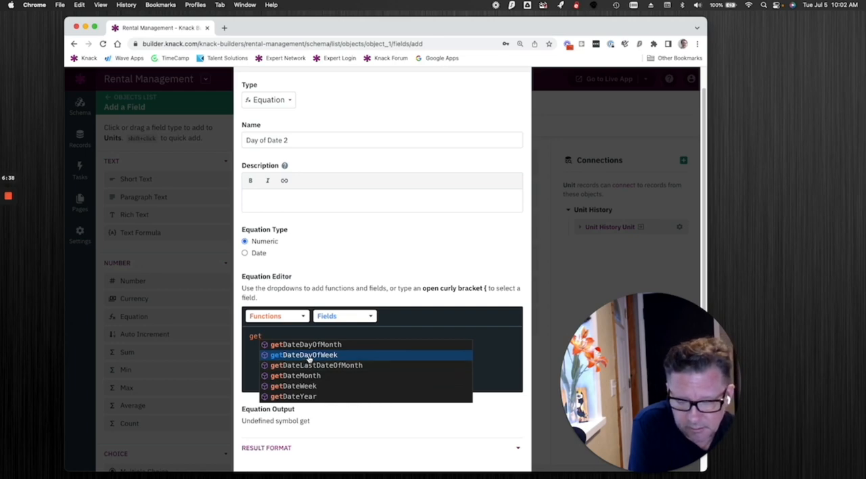
{"action": "left_click", "coordinate": [308, 357]}
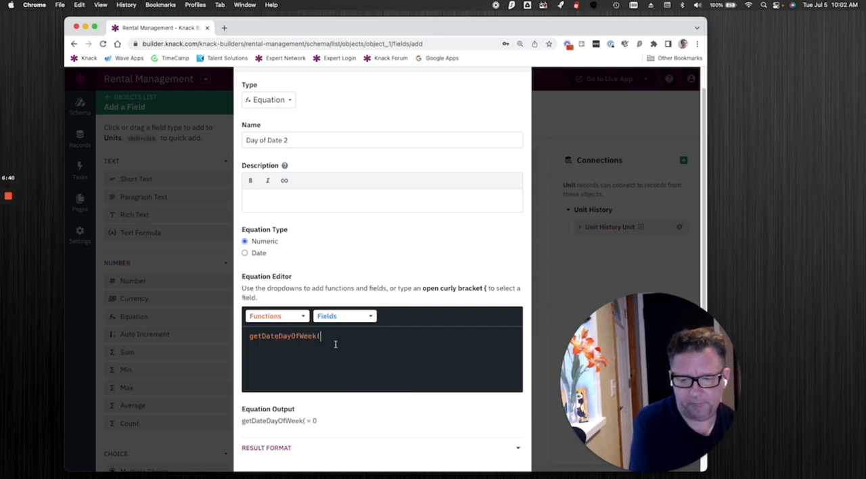
{"action": "left_click", "coordinate": [350, 317]}
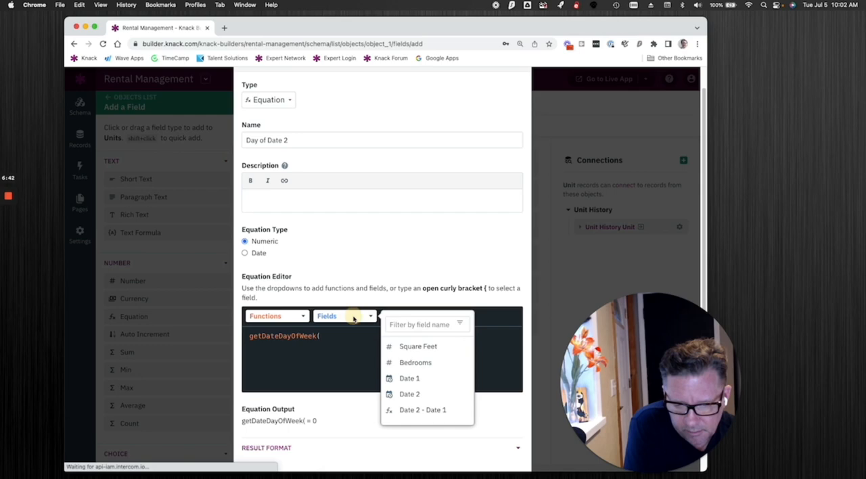
{"action": "left_click", "coordinate": [410, 395]}
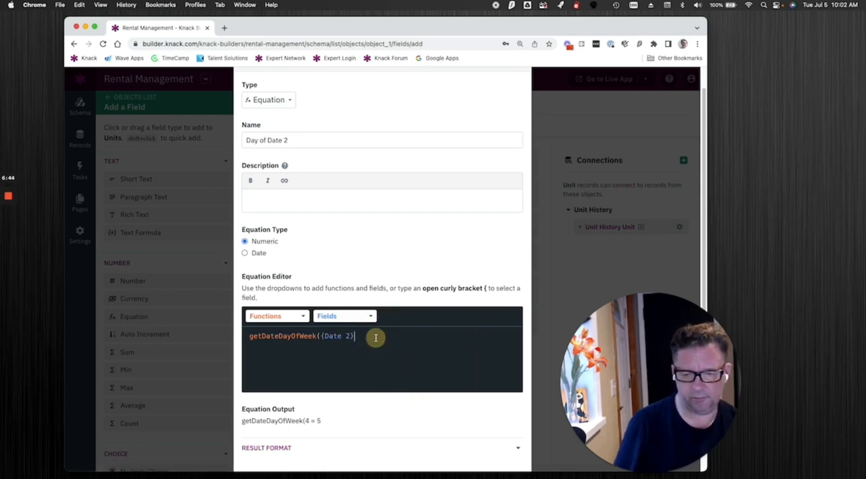
{"action": "type", "text": ")"}
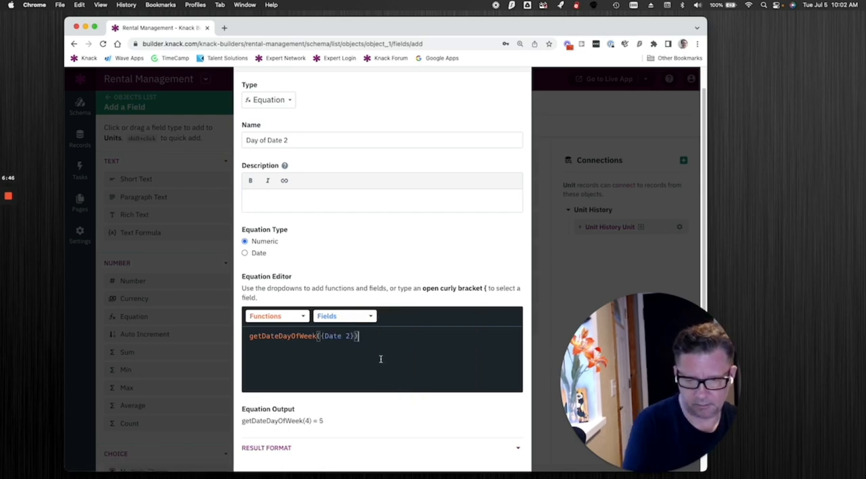
{"action": "scroll", "coordinate": [406, 403], "scroll_direction": "down", "scroll_amount": 5}
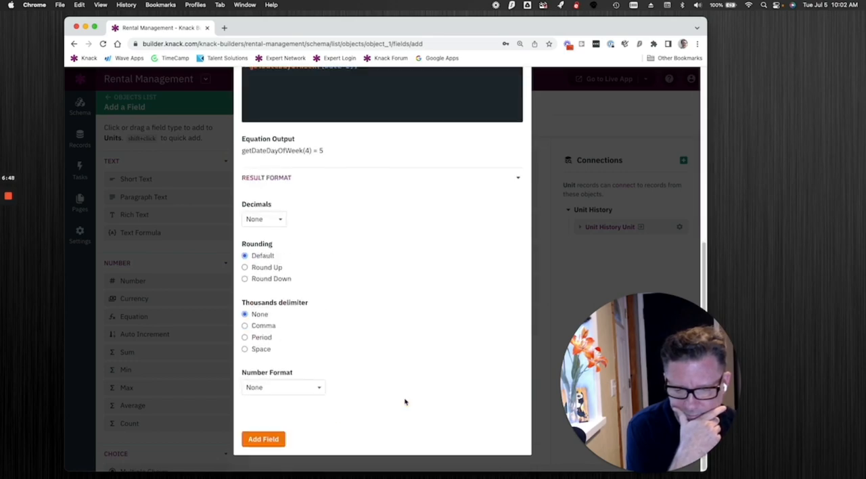
{"action": "left_click", "coordinate": [262, 439]}
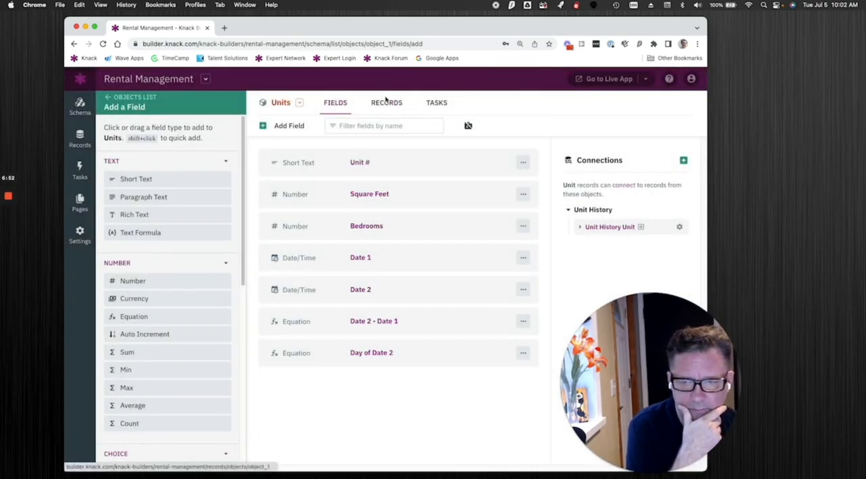
Return to the Units records, widen the browser window to fit the Day of Date 2 column, and check unit A-1.
{"action": "left_click", "coordinate": [384, 109]}
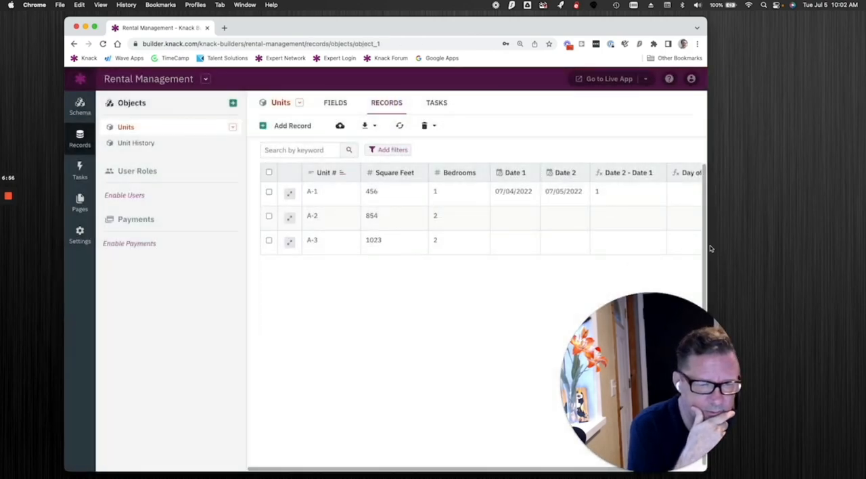
{"action": "left_click_drag", "start_coordinate": [707, 253], "coordinate": [769, 251]}
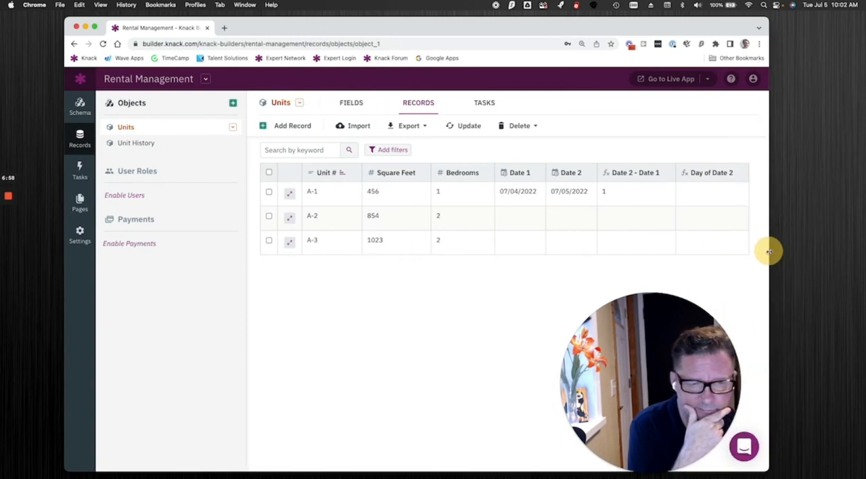
{"action": "left_click", "coordinate": [268, 193]}
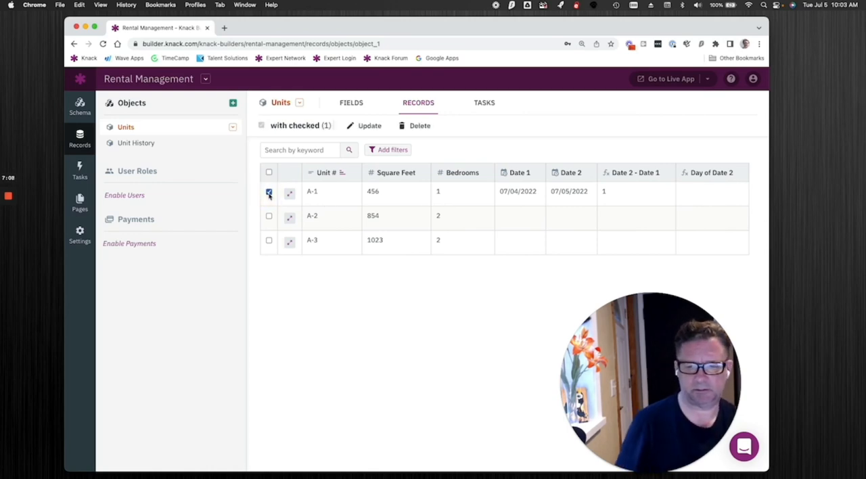
Filter the Units records to those where Bedrooms is 1, and remove the filter again.
{"action": "left_click", "coordinate": [383, 157]}
{"action": "left_click", "coordinate": [296, 127]}
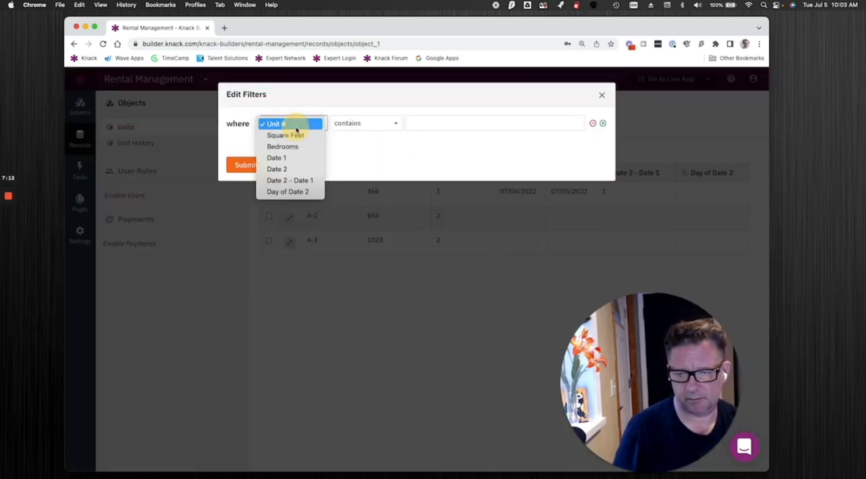
{"action": "left_click", "coordinate": [295, 151]}
{"action": "left_click", "coordinate": [408, 128]}
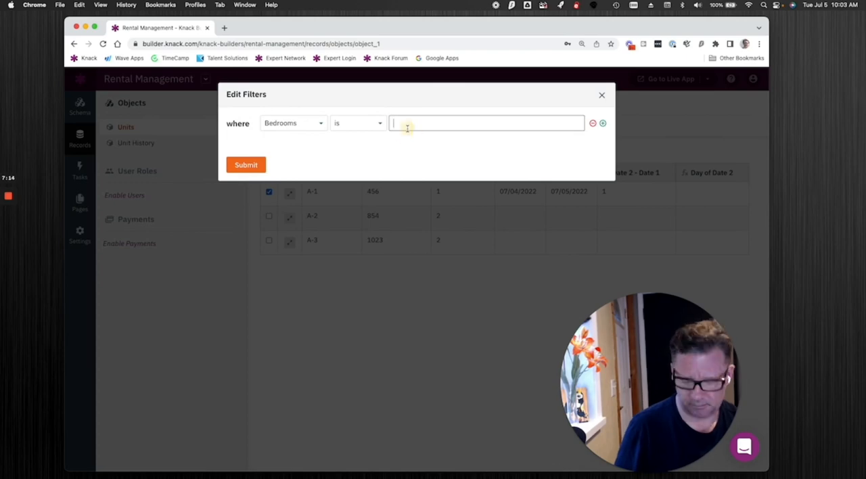
{"action": "type", "text": "1"}
{"action": "left_click", "coordinate": [248, 165]}
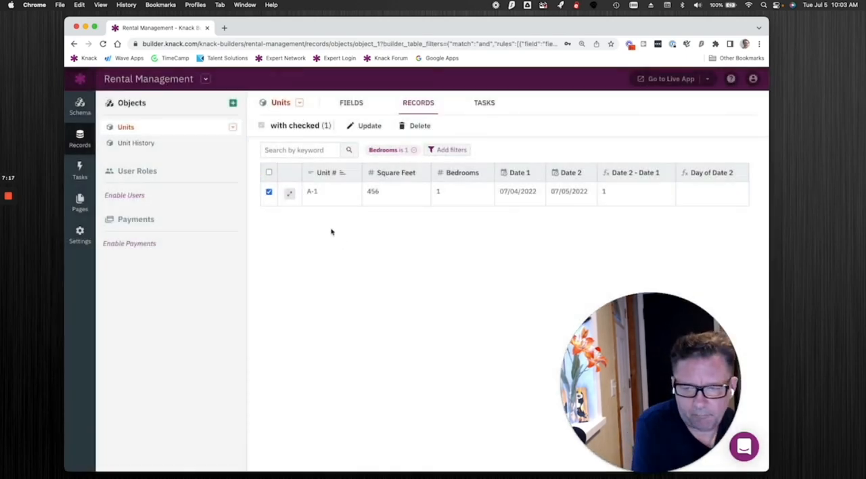
{"action": "left_click", "coordinate": [360, 196]}
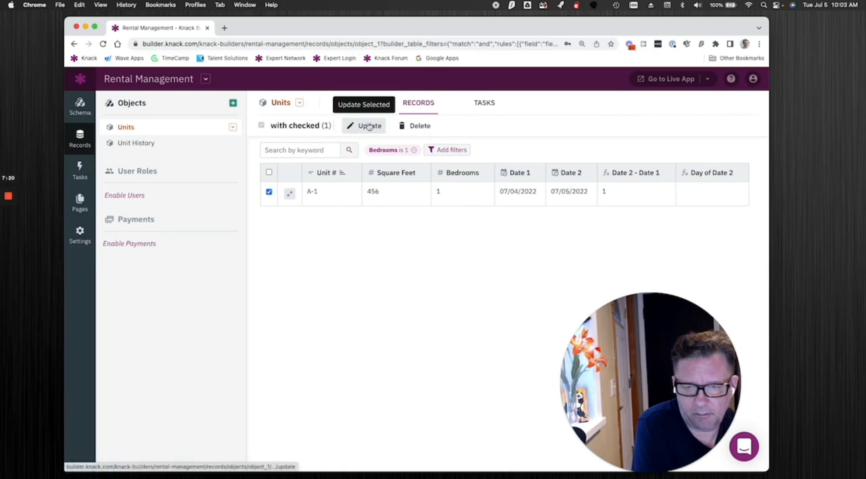
{"action": "left_click", "coordinate": [412, 150]}
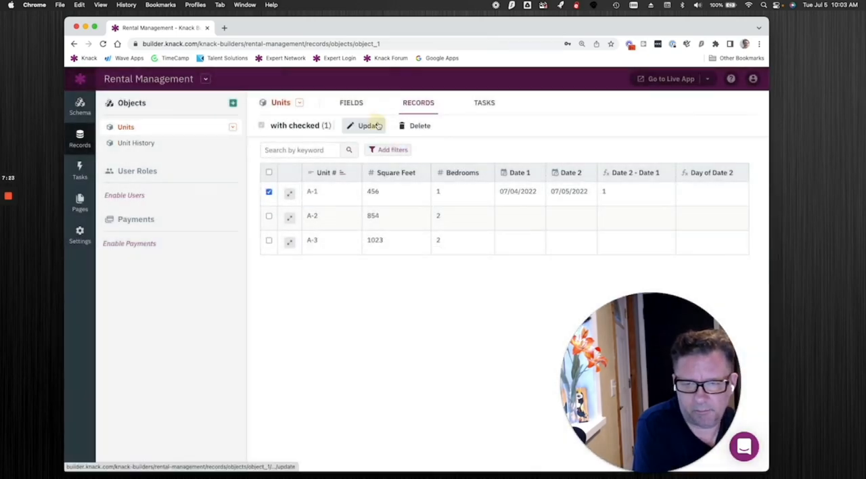
Run a batch update on the checked unit A-1 that sets Bedrooms to 1.
{"action": "left_click", "coordinate": [369, 126]}
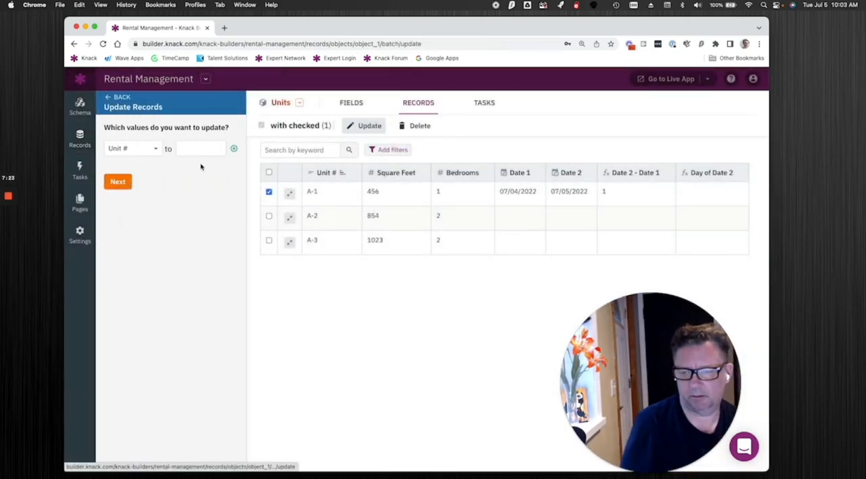
{"action": "left_click", "coordinate": [150, 150]}
{"action": "left_click", "coordinate": [188, 138]}
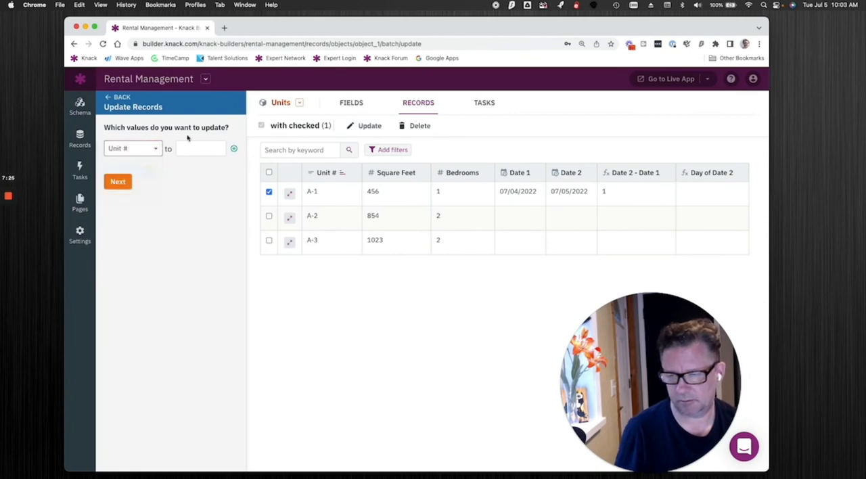
{"action": "left_click", "coordinate": [189, 147]}
{"action": "type", "text": "1"}
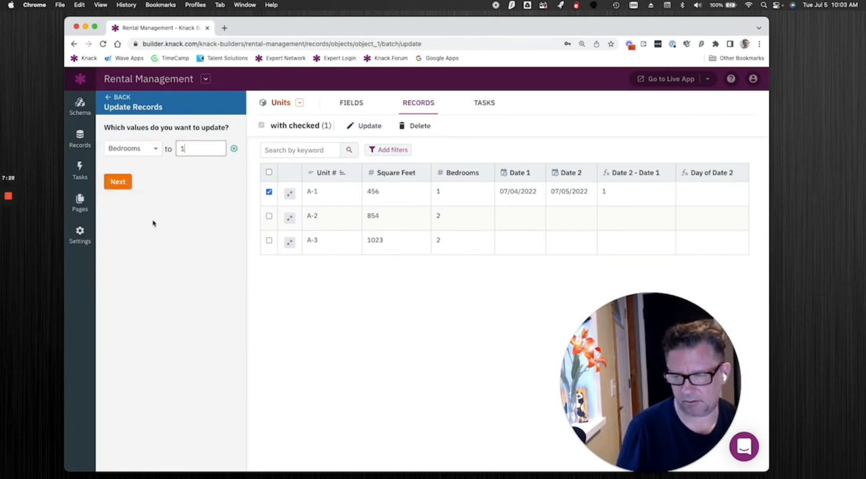
{"action": "left_click", "coordinate": [122, 181]}
{"action": "left_click", "coordinate": [133, 183]}
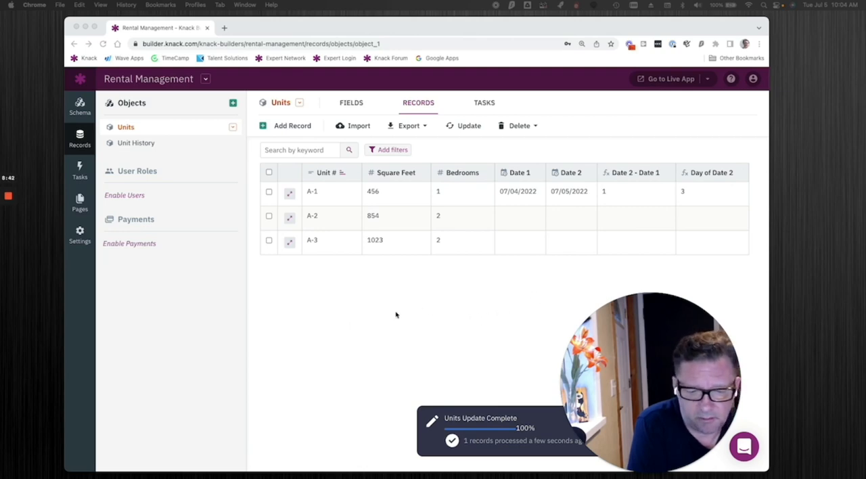
{"action": "mouse_move", "coordinate": [6, 197]}
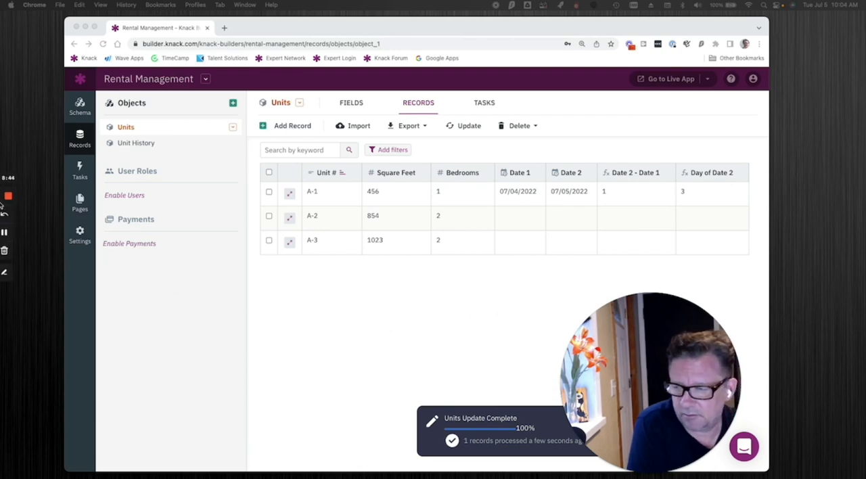